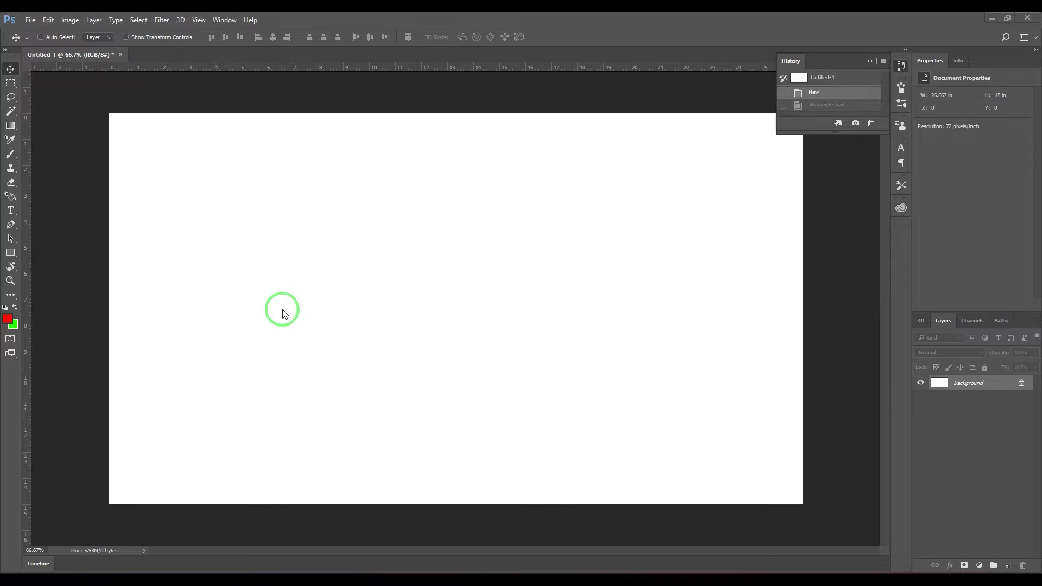
Select the Rectangle Tool from the shape flyout and keep the drawing mode on Shape.
{"action": "left_click", "coordinate": [11, 252]}
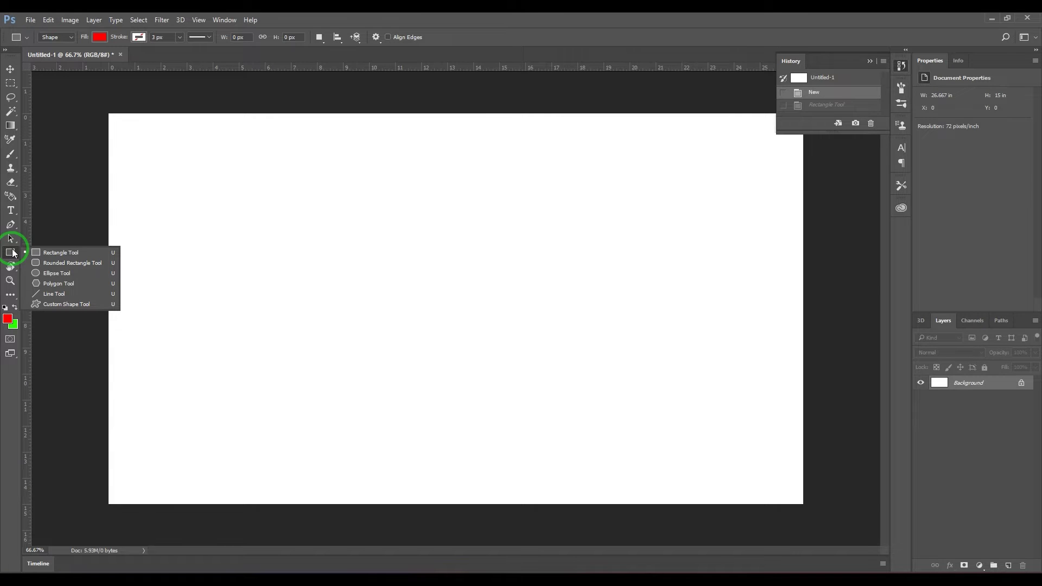
{"action": "left_click_drag", "start_coordinate": [13, 254], "coordinate": [47, 252]}
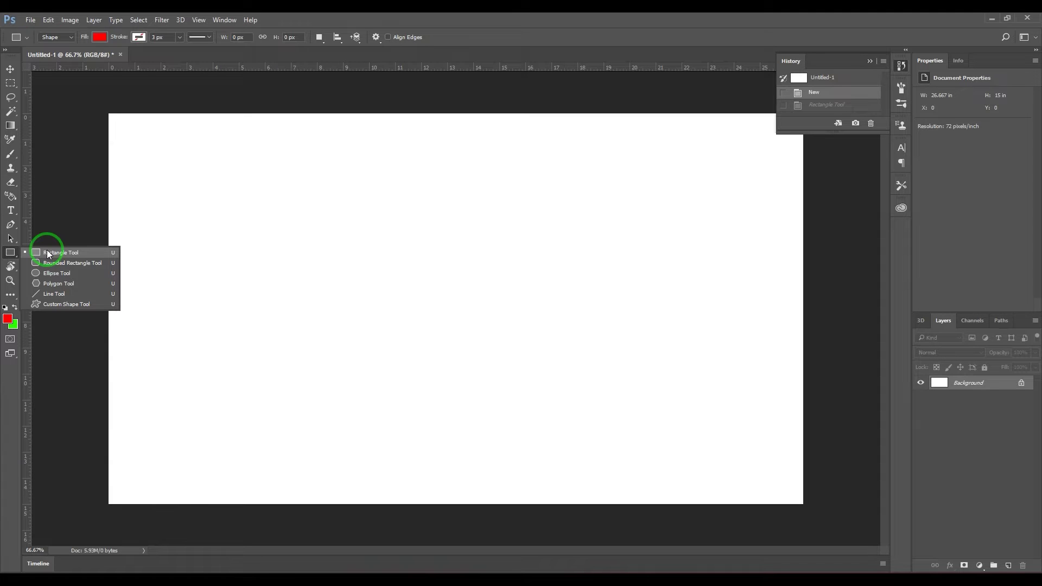
{"action": "mouse_move", "coordinate": [46, 250]}
{"action": "left_mouse_down"}
{"action": "mouse_move", "coordinate": [47, 268]}
{"action": "mouse_move", "coordinate": [61, 251]}
{"action": "left_mouse_up"}
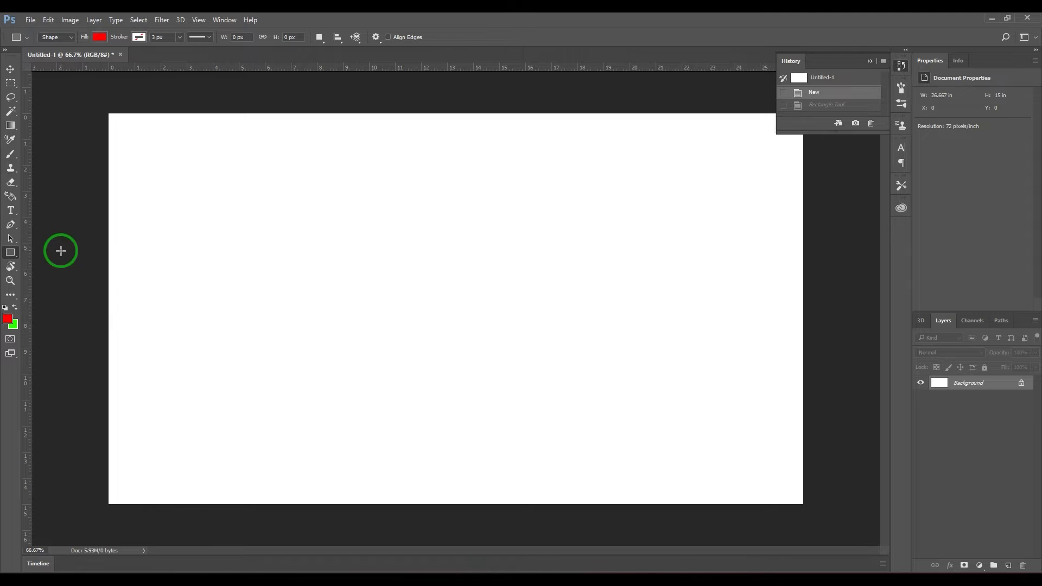
{"action": "left_click", "coordinate": [67, 37]}
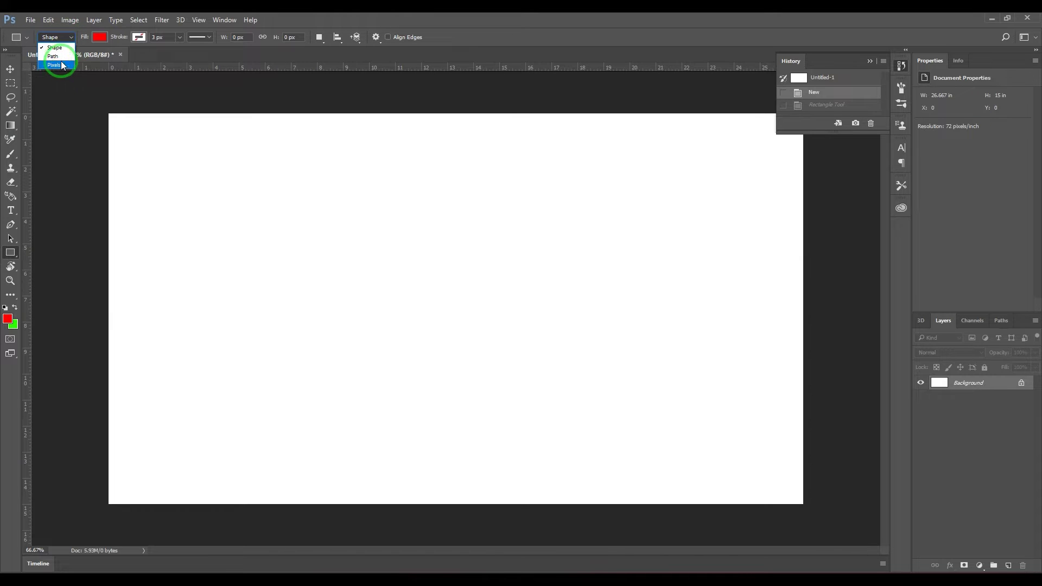
{"action": "left_click", "coordinate": [79, 49]}
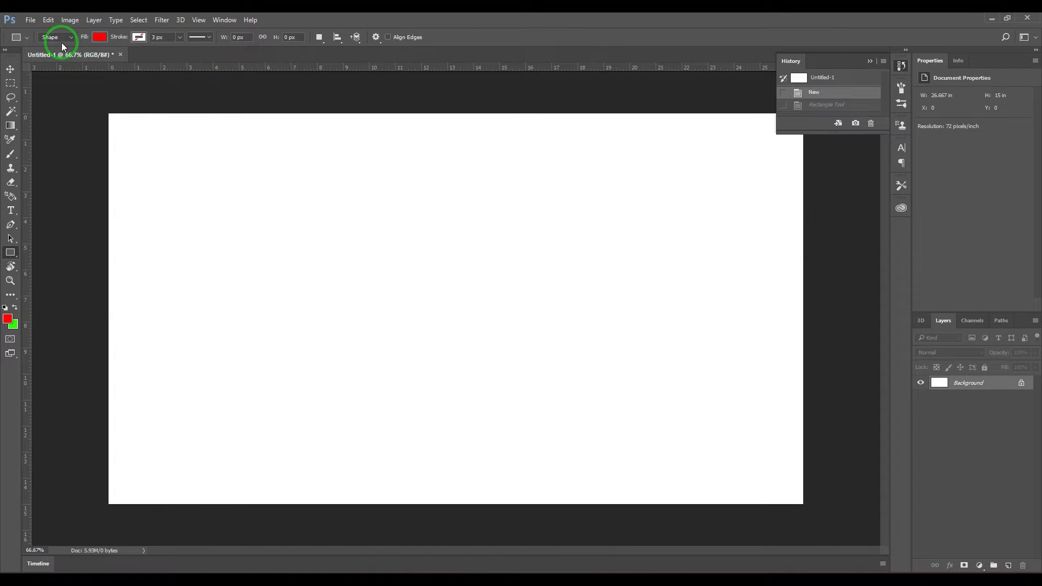
Draw a rectangle across the upper-left canvas and give it a yellow fill.
{"action": "left_click_drag", "start_coordinate": [218, 184], "coordinate": [504, 369]}
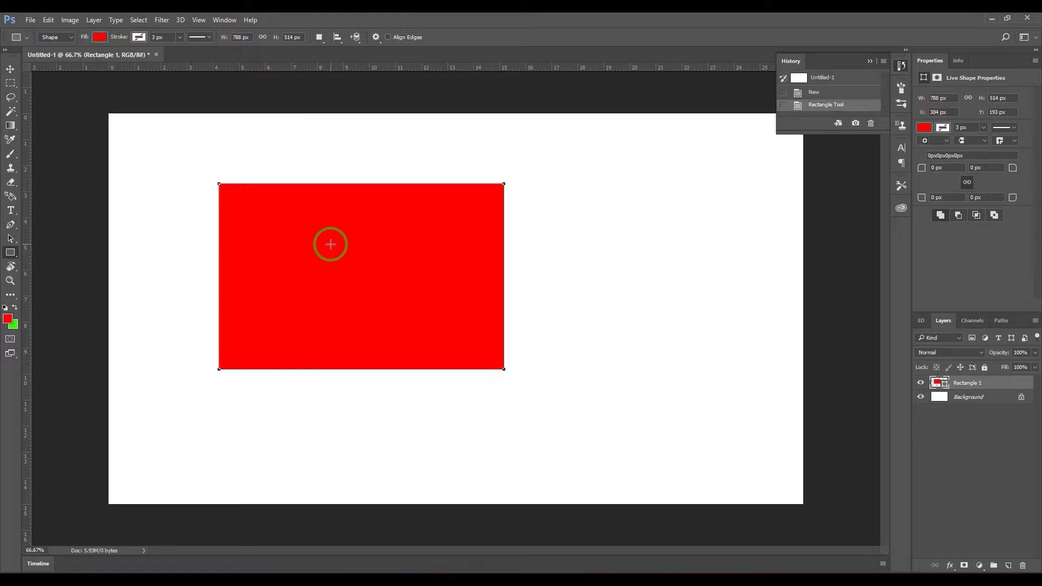
{"action": "left_click", "coordinate": [100, 37]}
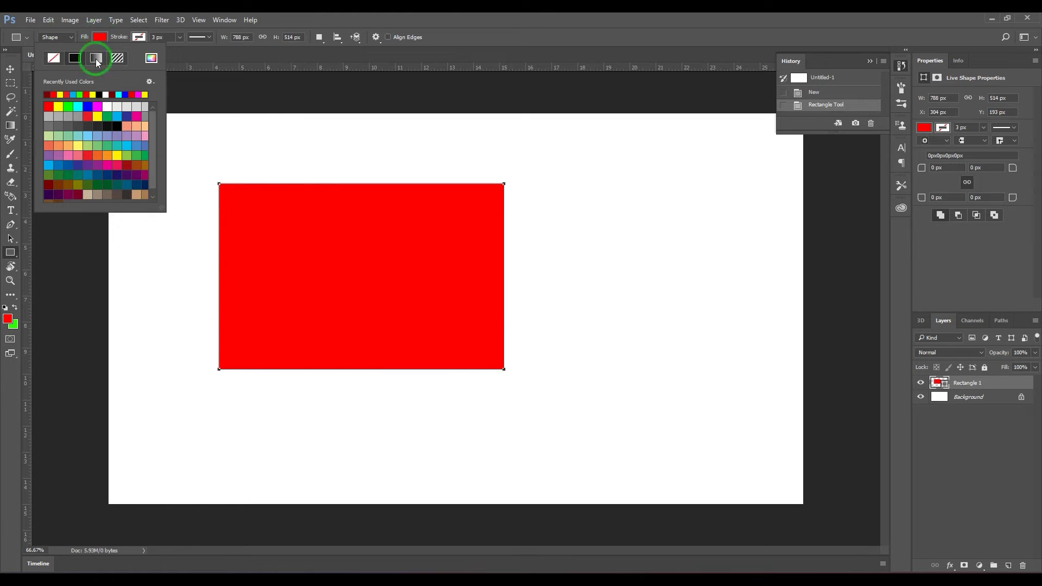
{"action": "left_click", "coordinate": [58, 106]}
{"action": "left_click", "coordinate": [223, 62]}
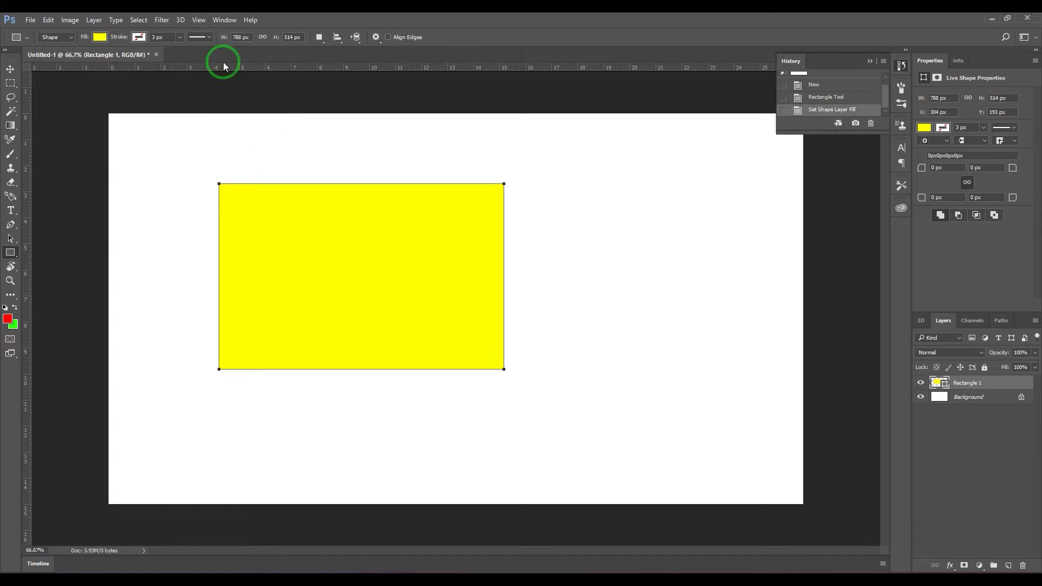
Try no fill, gradient and pattern fills, then settle back on solid yellow.
{"action": "left_click", "coordinate": [139, 37]}
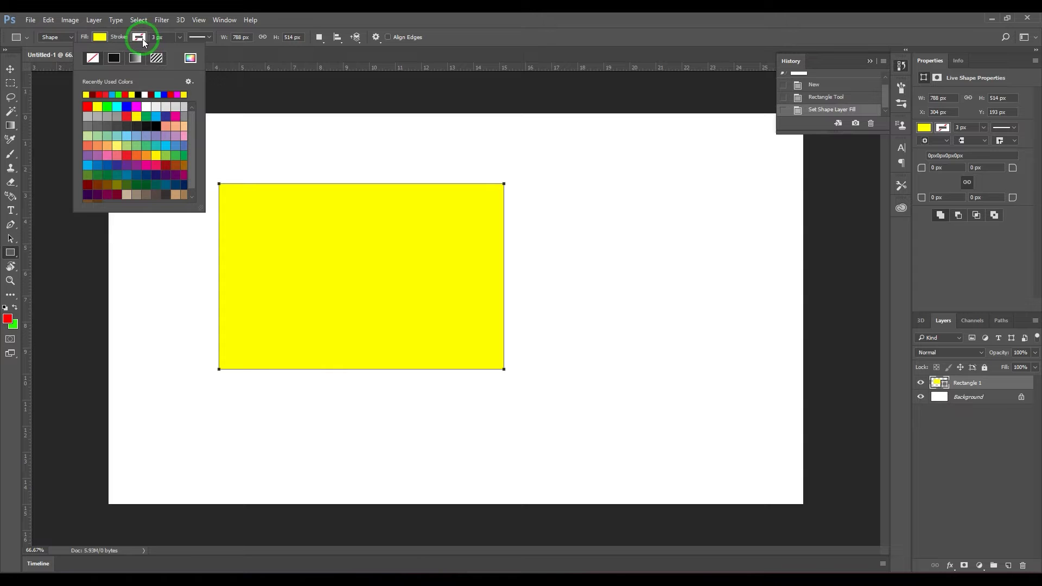
{"action": "left_click", "coordinate": [101, 38]}
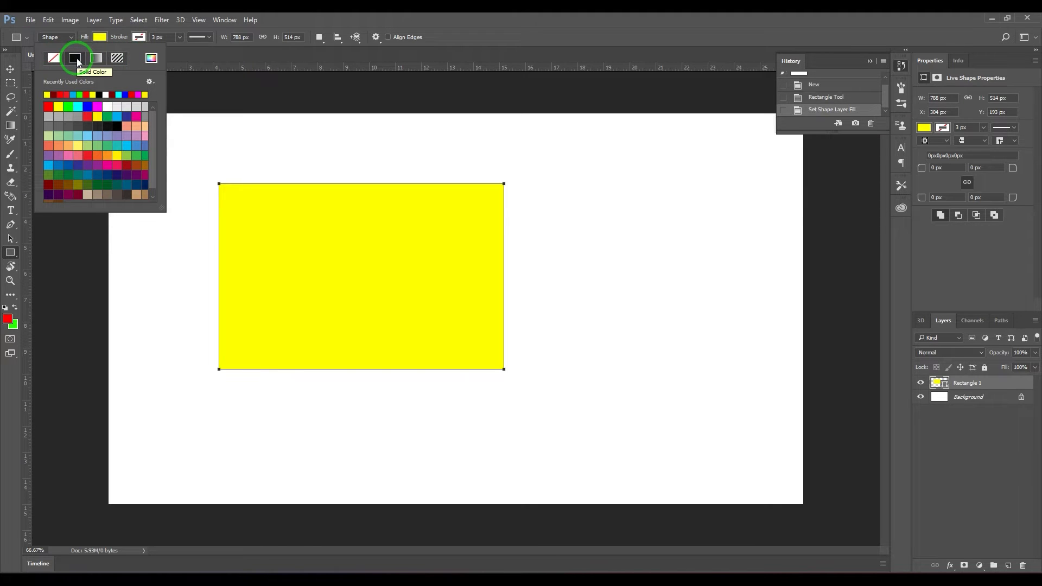
{"action": "left_click", "coordinate": [57, 59]}
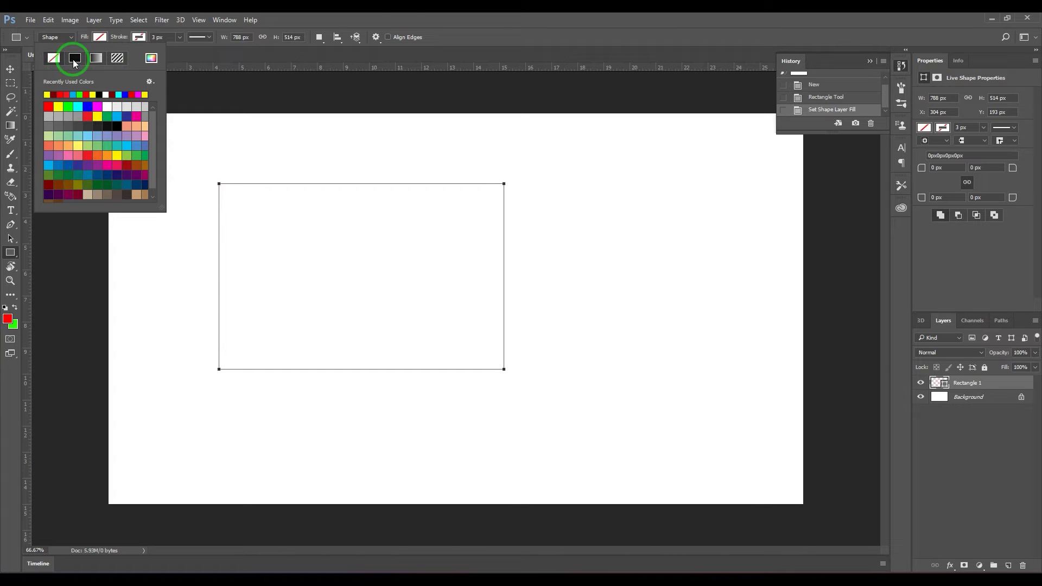
{"action": "left_click", "coordinate": [73, 60]}
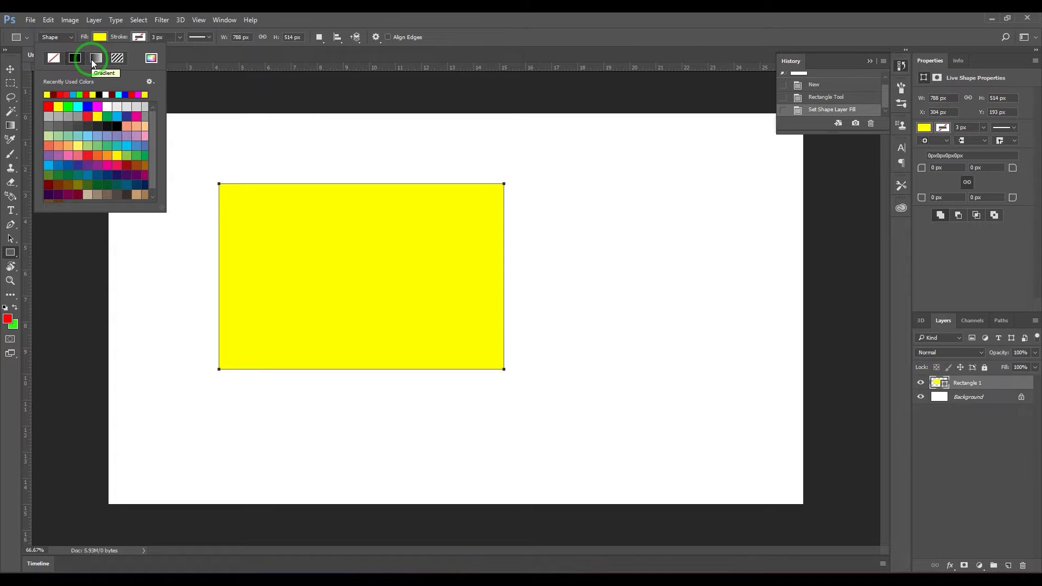
{"action": "left_click", "coordinate": [95, 58]}
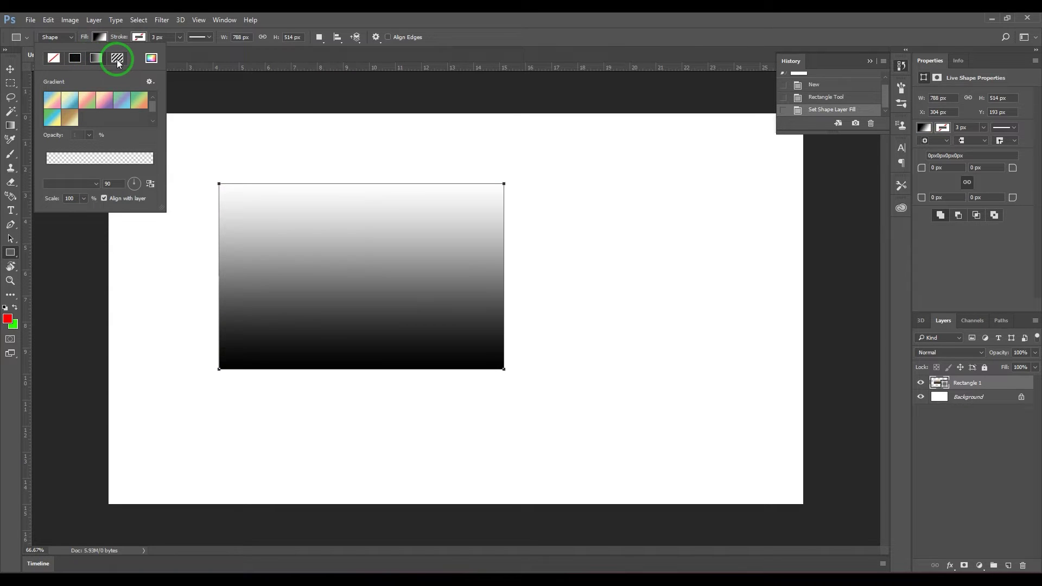
{"action": "left_click", "coordinate": [118, 58]}
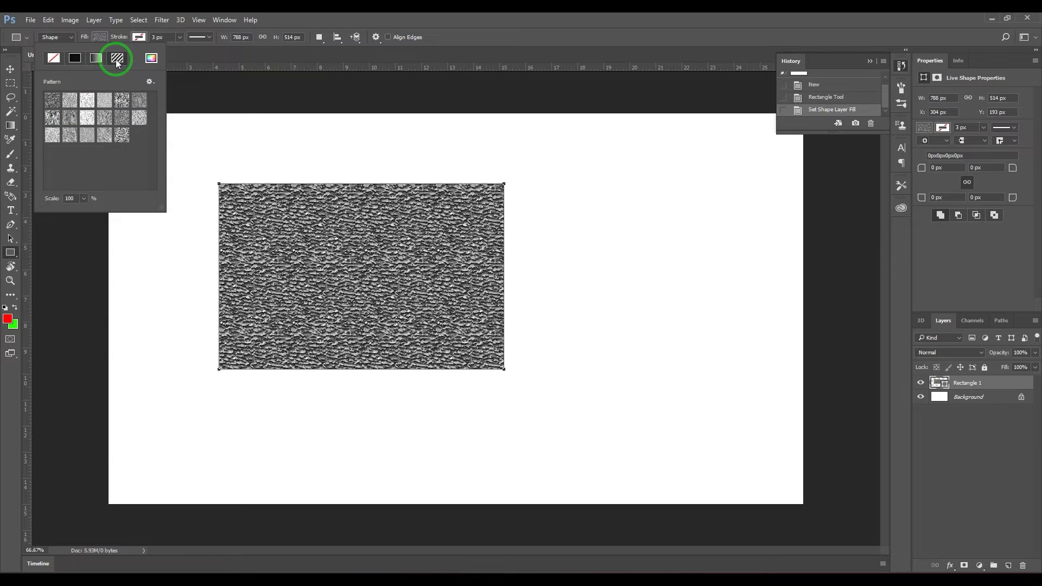
{"action": "left_click", "coordinate": [96, 58]}
{"action": "left_click", "coordinate": [75, 60]}
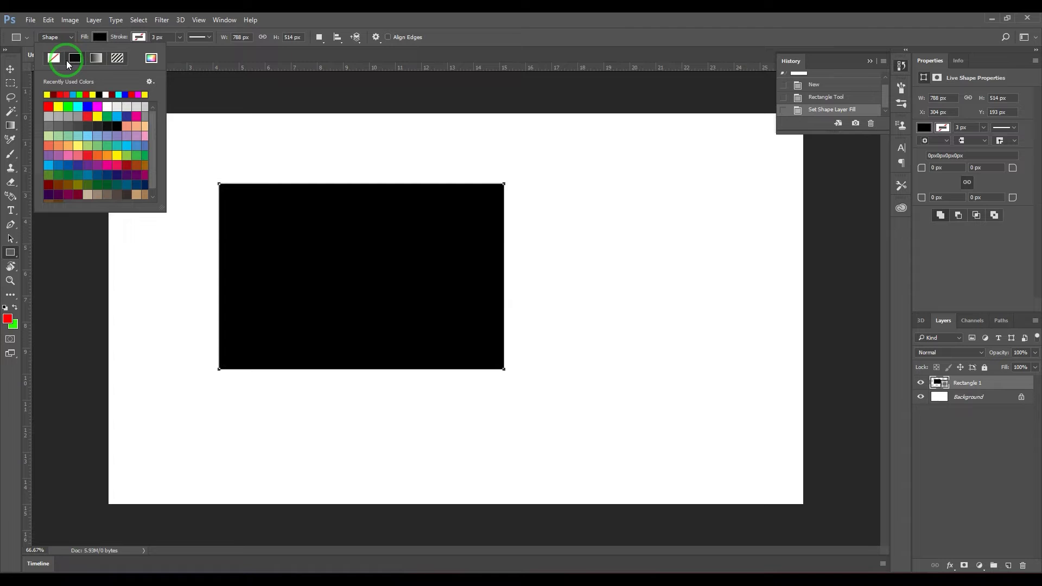
{"action": "left_click", "coordinate": [54, 59]}
{"action": "left_click", "coordinate": [76, 59]}
{"action": "left_click", "coordinate": [58, 106]}
{"action": "left_click", "coordinate": [148, 60]}
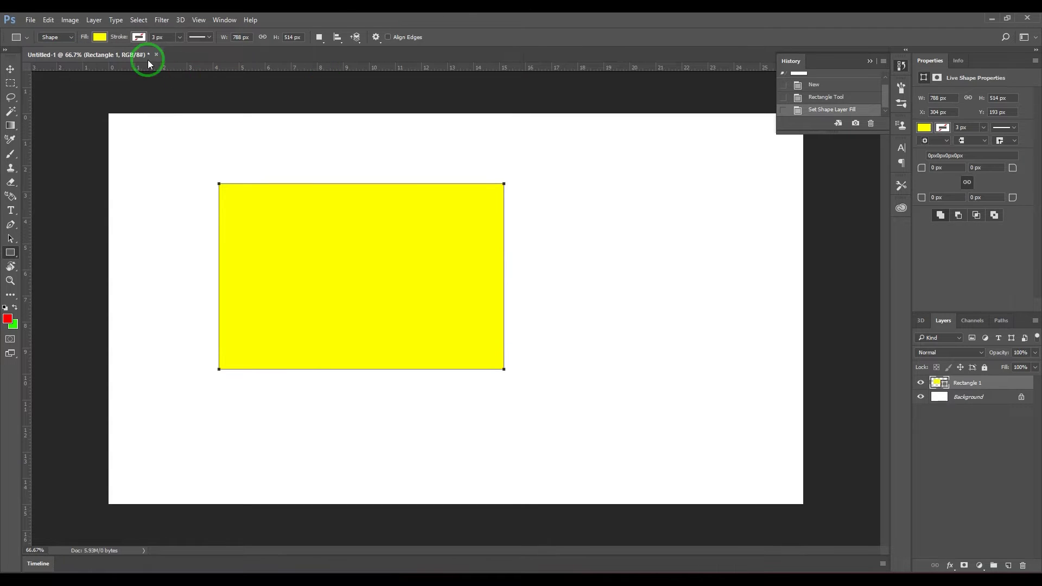
Give the border a peach-pink-purple gradient about 25 px (24.94 px) wide.
{"action": "left_click", "coordinate": [139, 38]}
{"action": "left_click", "coordinate": [136, 58]}
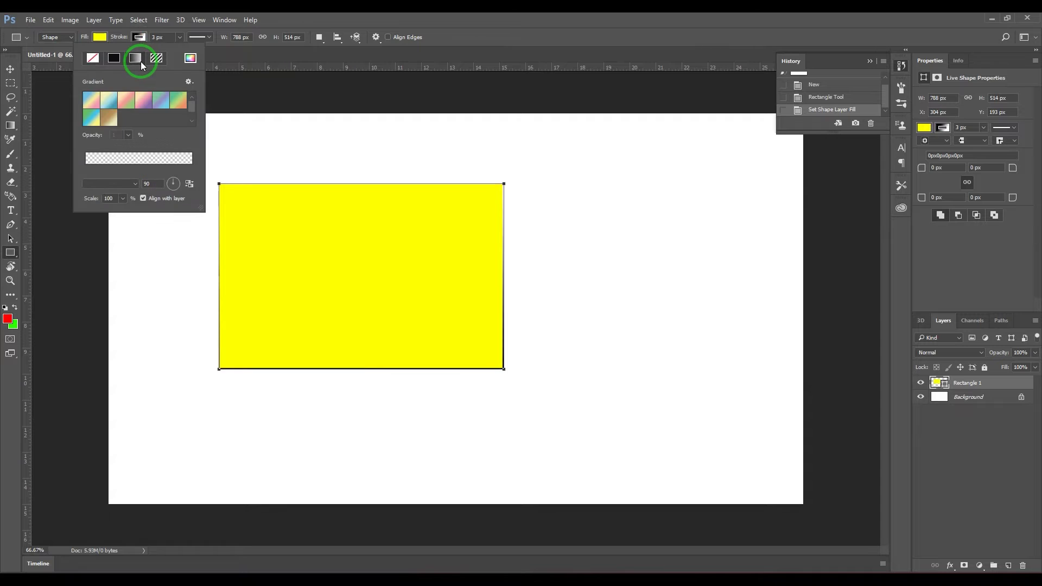
{"action": "left_click", "coordinate": [143, 100]}
{"action": "left_click", "coordinate": [249, 54]}
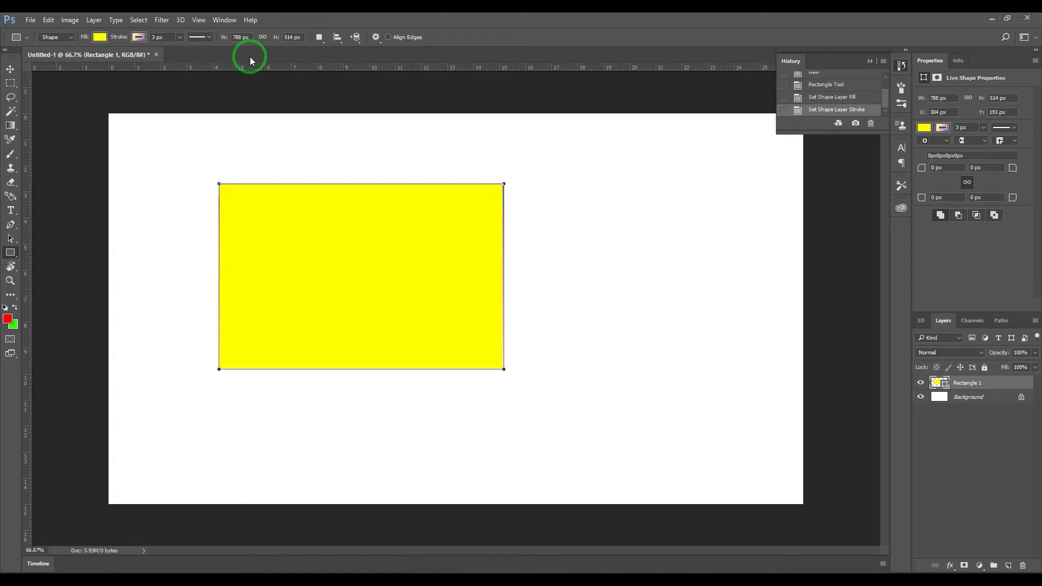
{"action": "left_click", "coordinate": [179, 37]}
{"action": "left_click_drag", "start_coordinate": [177, 52], "coordinate": [205, 52]}
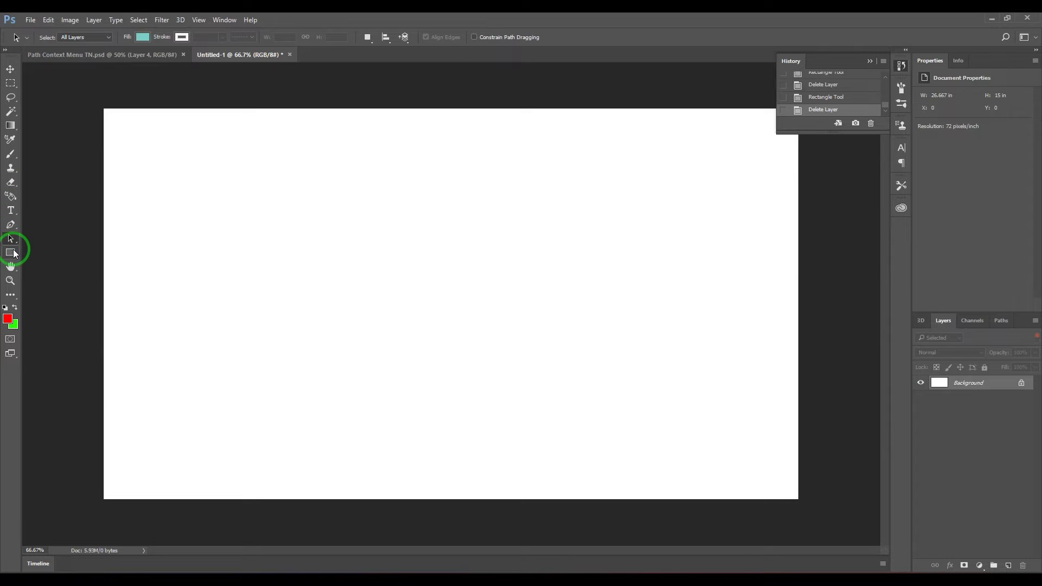
Draw a large teal test rectangle and delete it, then draw and undo another.
{"action": "left_click_drag", "start_coordinate": [11, 253], "coordinate": [74, 255]}
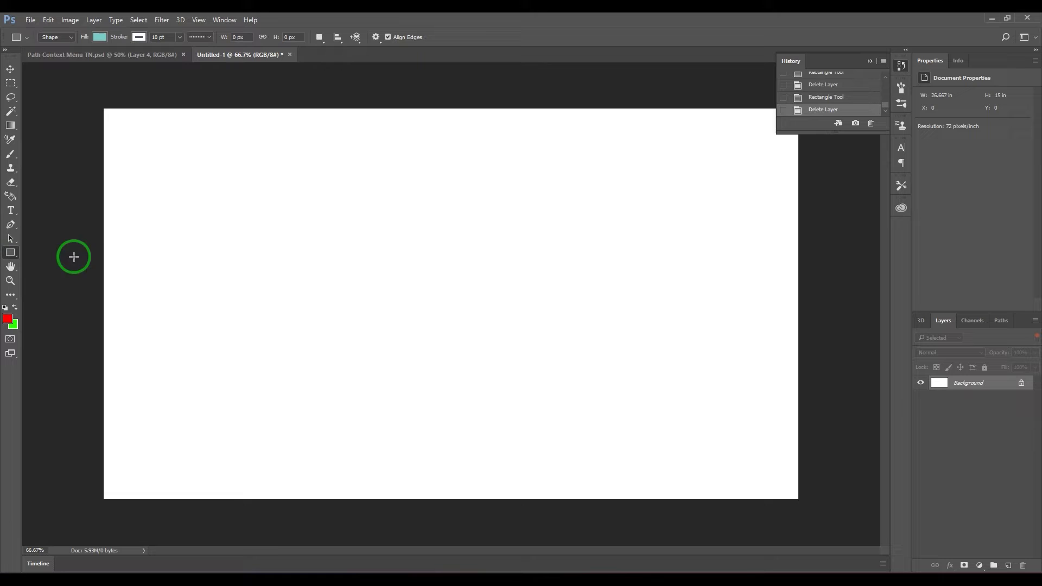
{"action": "left_click", "coordinate": [376, 37]}
{"action": "mouse_move", "coordinate": [187, 172]}
{"action": "left_mouse_down"}
{"action": "mouse_move", "coordinate": [230, 214]}
{"action": "mouse_move", "coordinate": [577, 340]}
{"action": "mouse_move", "coordinate": [637, 397]}
{"action": "left_mouse_up"}
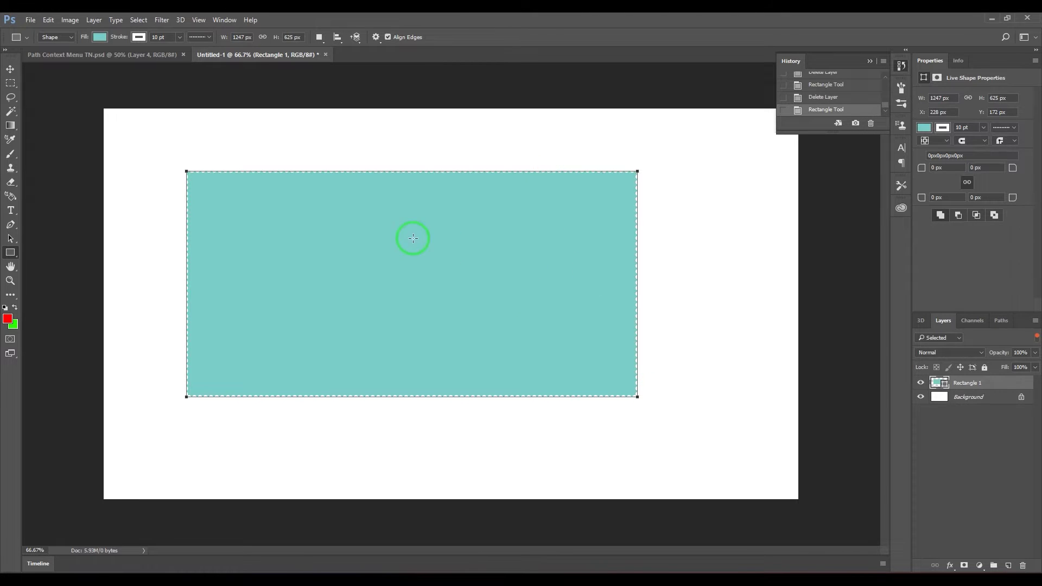
{"action": "key", "text": "Delete"}
{"action": "left_click_drag", "start_coordinate": [153, 145], "coordinate": [620, 471]}
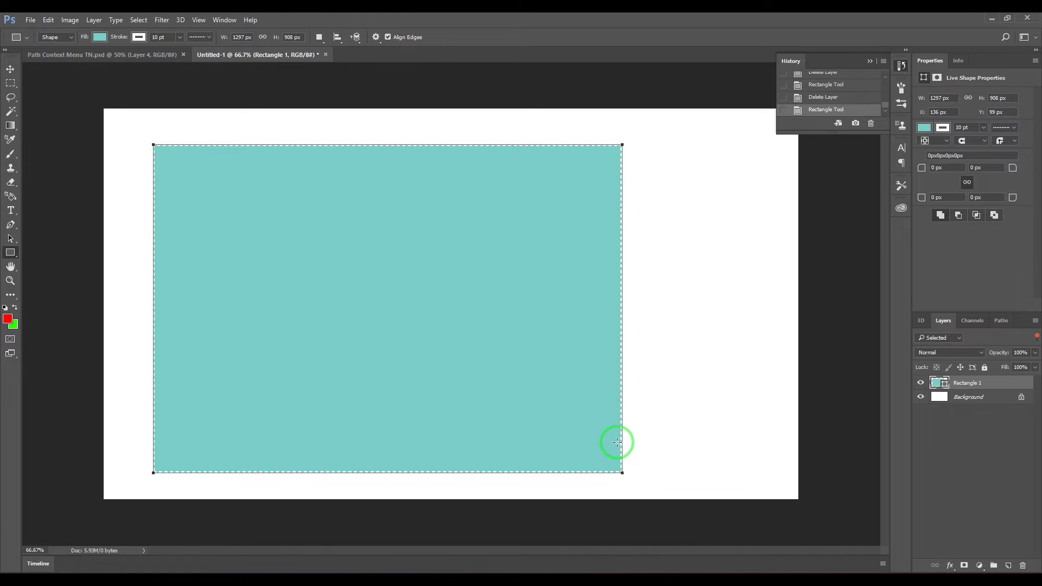
{"action": "key", "text": "ctrl+z"}
Constrain new rectangles to Square and draw a teal square.
{"action": "left_click", "coordinate": [376, 38]}
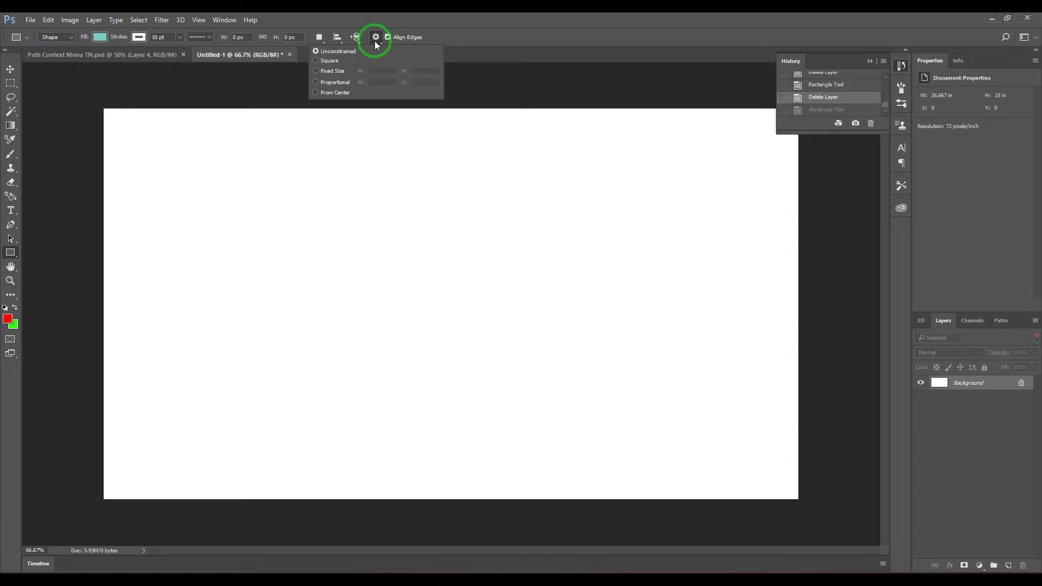
{"action": "left_click", "coordinate": [332, 60]}
{"action": "left_click_drag", "start_coordinate": [197, 128], "coordinate": [615, 424]}
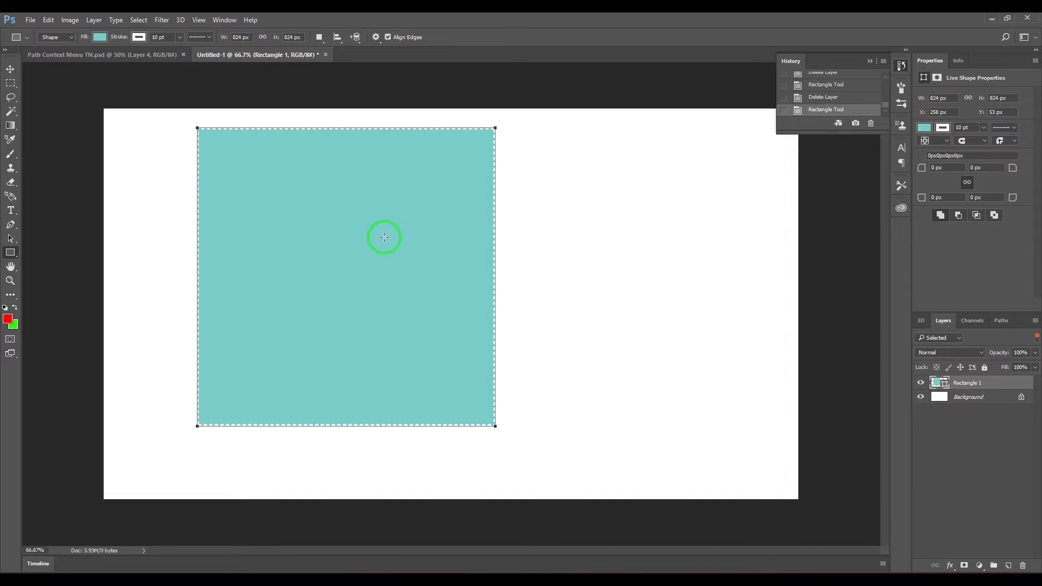
Delete the teal square and look through the path arrangement and proportion options.
{"action": "key", "text": "Delete"}
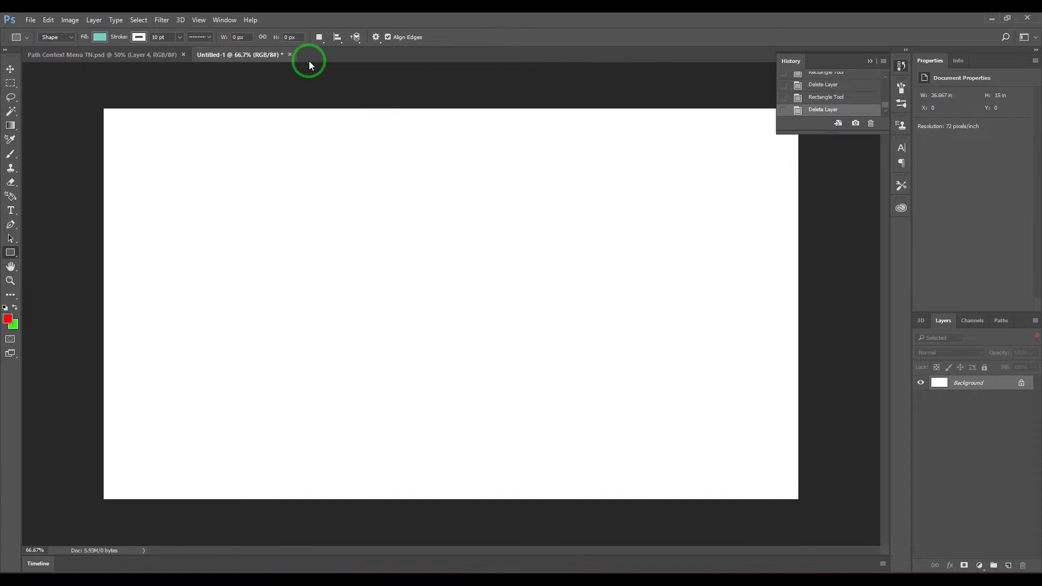
{"action": "left_click", "coordinate": [359, 37]}
{"action": "left_click", "coordinate": [375, 38]}
{"action": "left_click", "coordinate": [375, 38]}
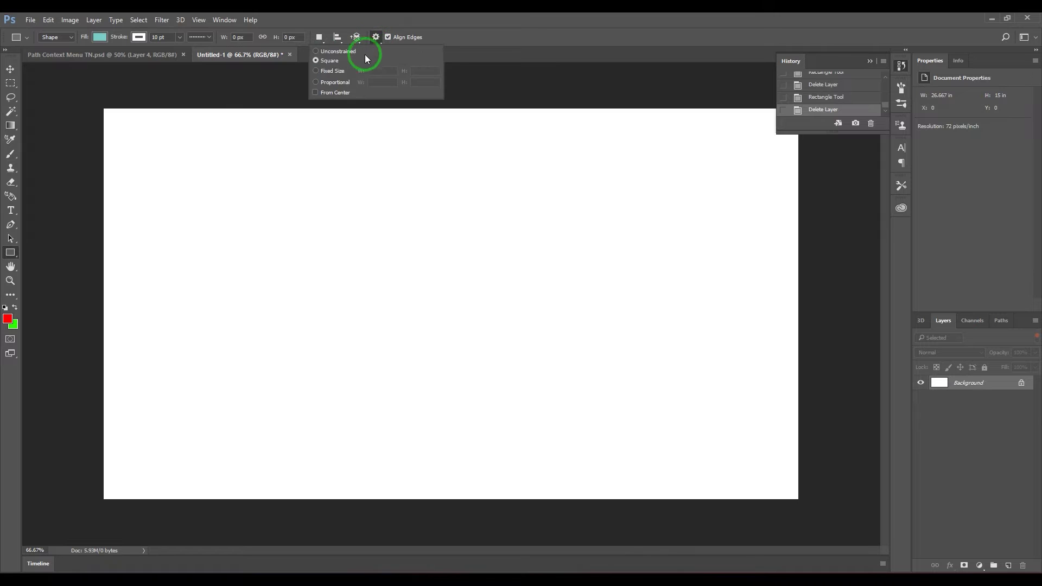
{"action": "left_click", "coordinate": [494, 21]}
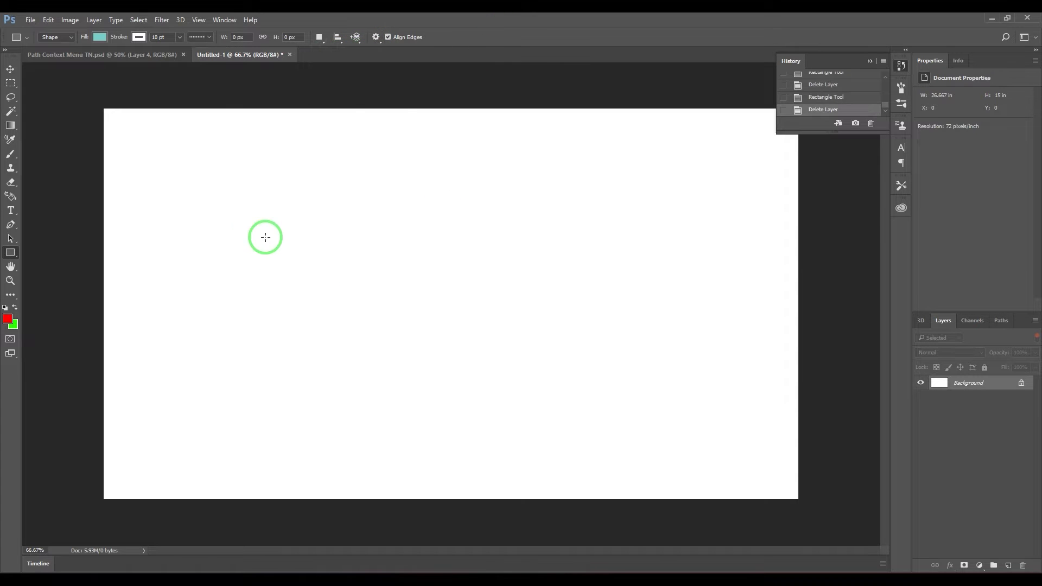
Draw and delete three trial shapes: a square, a wide rectangle, another square.
{"action": "left_click_drag", "start_coordinate": [200, 171], "coordinate": [484, 429]}
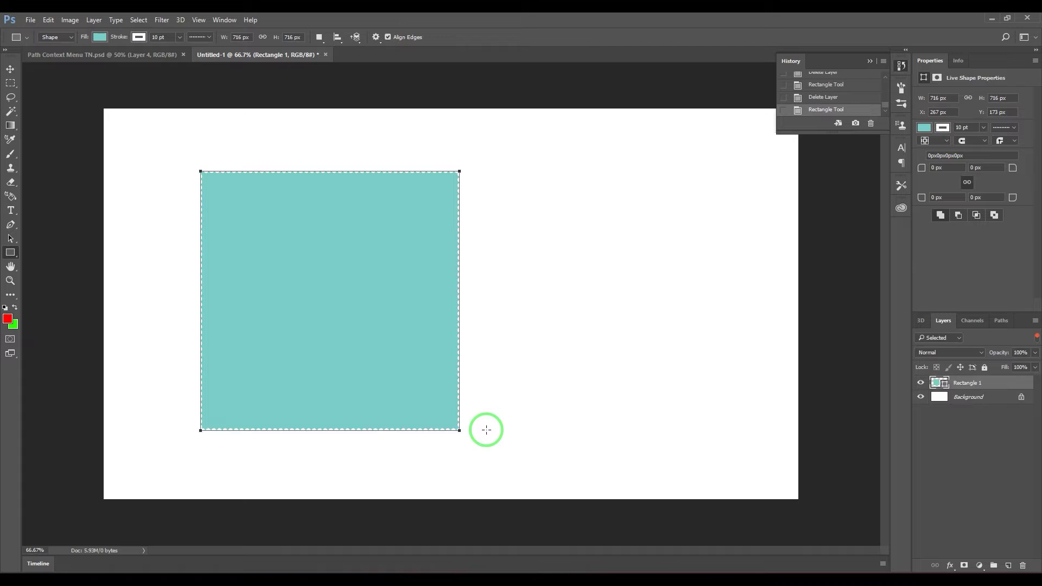
{"action": "key", "text": "Delete"}
{"action": "left_click_drag", "start_coordinate": [219, 175], "coordinate": [738, 283]}
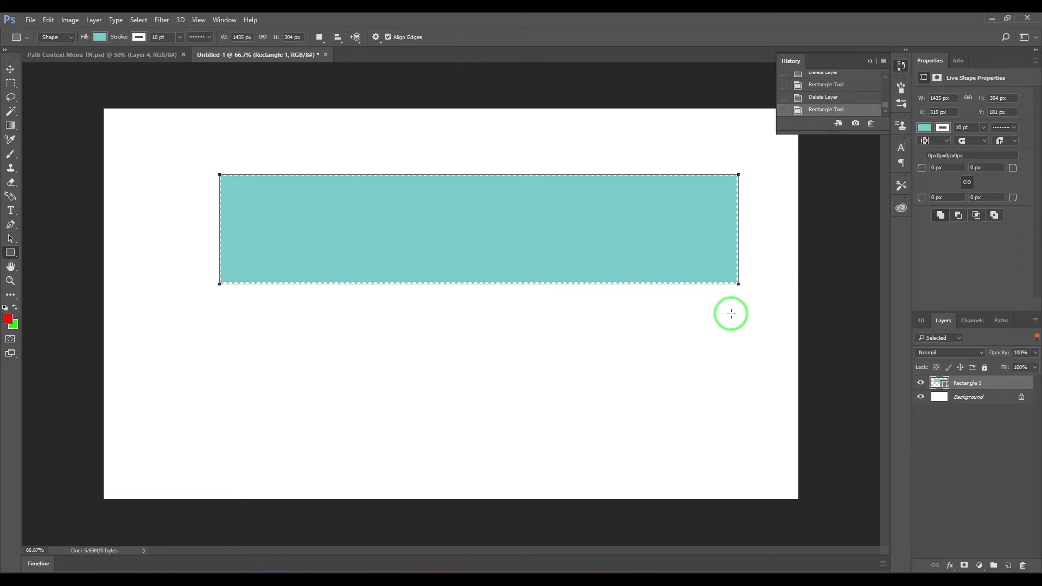
{"action": "key", "text": "Delete"}
{"action": "mouse_move", "coordinate": [180, 167]}
{"action": "left_mouse_down"}
{"action": "mouse_move", "coordinate": [558, 492]}
{"action": "mouse_move", "coordinate": [497, 403]}
{"action": "mouse_move", "coordinate": [658, 380]}
{"action": "mouse_move", "coordinate": [512, 418]}
{"action": "mouse_move", "coordinate": [466, 390]}
{"action": "mouse_move", "coordinate": [472, 408]}
{"action": "left_mouse_up"}
{"action": "key", "text": "Delete"}
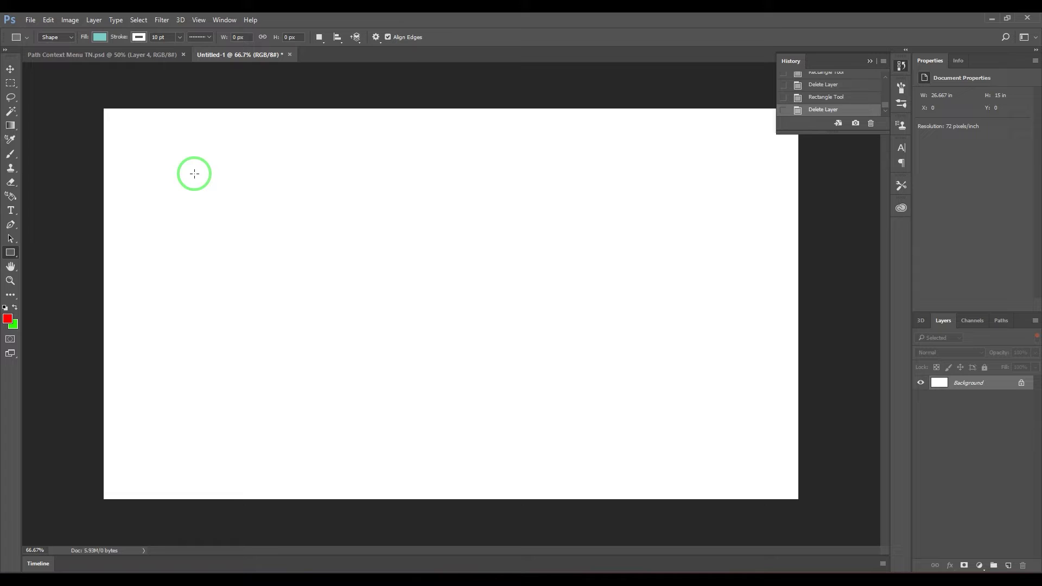
Draw more test rectangles, repositioning one with Space mid-drag, and remove them all.
{"action": "mouse_move", "coordinate": [190, 169]}
{"action": "left_mouse_down"}
{"action": "mouse_move", "coordinate": [435, 380]}
{"action": "mouse_move", "coordinate": [554, 393]}
{"action": "mouse_move", "coordinate": [493, 351]}
{"action": "mouse_move", "coordinate": [510, 398]}
{"action": "mouse_move", "coordinate": [586, 435]}
{"action": "mouse_move", "coordinate": [516, 354]}
{"action": "mouse_move", "coordinate": [603, 400]}
{"action": "mouse_move", "coordinate": [722, 414]}
{"action": "mouse_move", "coordinate": [521, 360]}
{"action": "mouse_move", "coordinate": [598, 342]}
{"action": "mouse_move", "coordinate": [630, 426]}
{"action": "mouse_move", "coordinate": [456, 448]}
{"action": "mouse_move", "coordinate": [754, 349]}
{"action": "mouse_move", "coordinate": [940, 377]}
{"action": "mouse_move", "coordinate": [903, 367]}
{"action": "mouse_move", "coordinate": [491, 370]}
{"action": "mouse_move", "coordinate": [466, 356]}
{"action": "mouse_move", "coordinate": [482, 385]}
{"action": "mouse_move", "coordinate": [868, 379]}
{"action": "mouse_move", "coordinate": [905, 356]}
{"action": "mouse_move", "coordinate": [910, 482]}
{"action": "mouse_move", "coordinate": [383, 491]}
{"action": "mouse_move", "coordinate": [551, 445]}
{"action": "left_mouse_up"}
{"action": "key", "text": "Delete"}
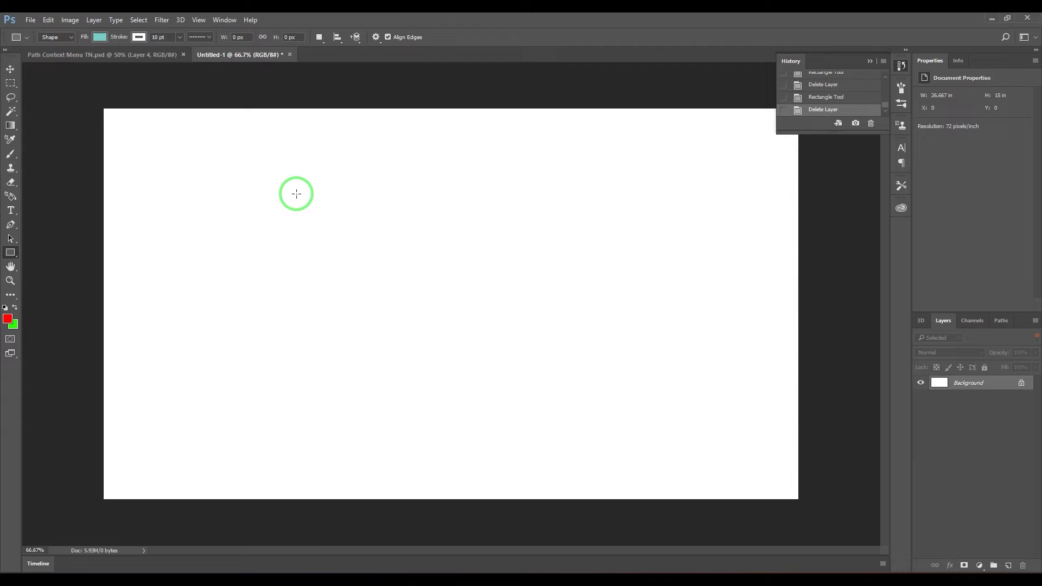
{"action": "left_click_drag", "start_coordinate": [296, 194], "coordinate": [573, 452]}
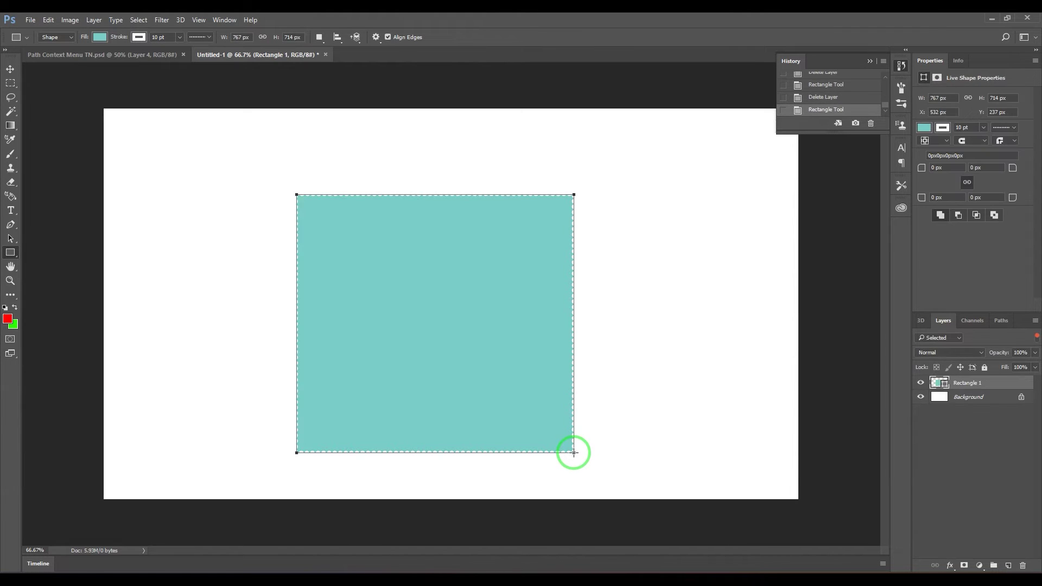
{"action": "key", "text": "ctrl+z"}
{"action": "left_click_drag", "start_coordinate": [222, 154], "coordinate": [565, 404]}
{"action": "key", "text": "space"}
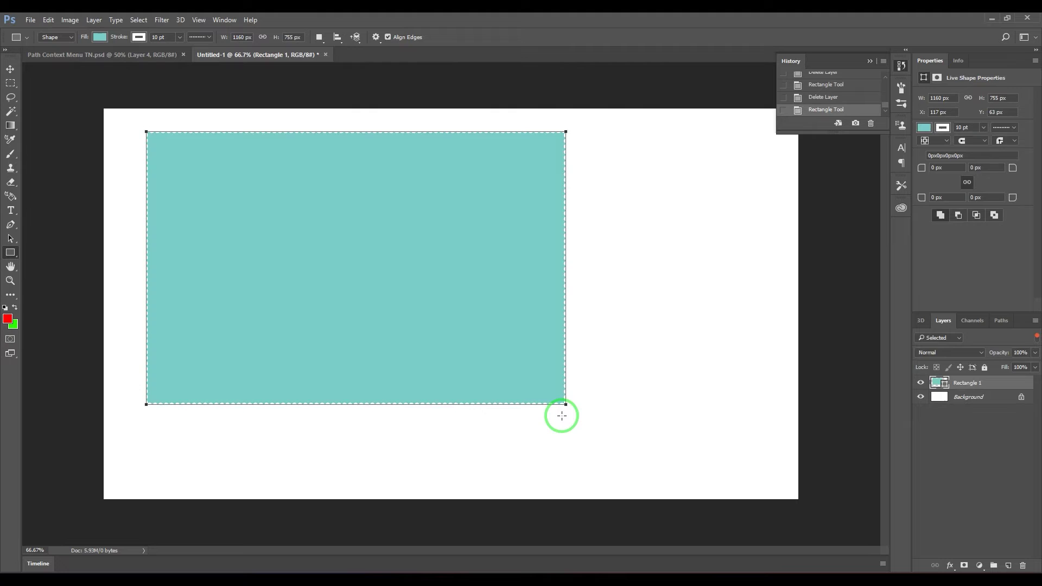
{"action": "key", "text": "Delete"}
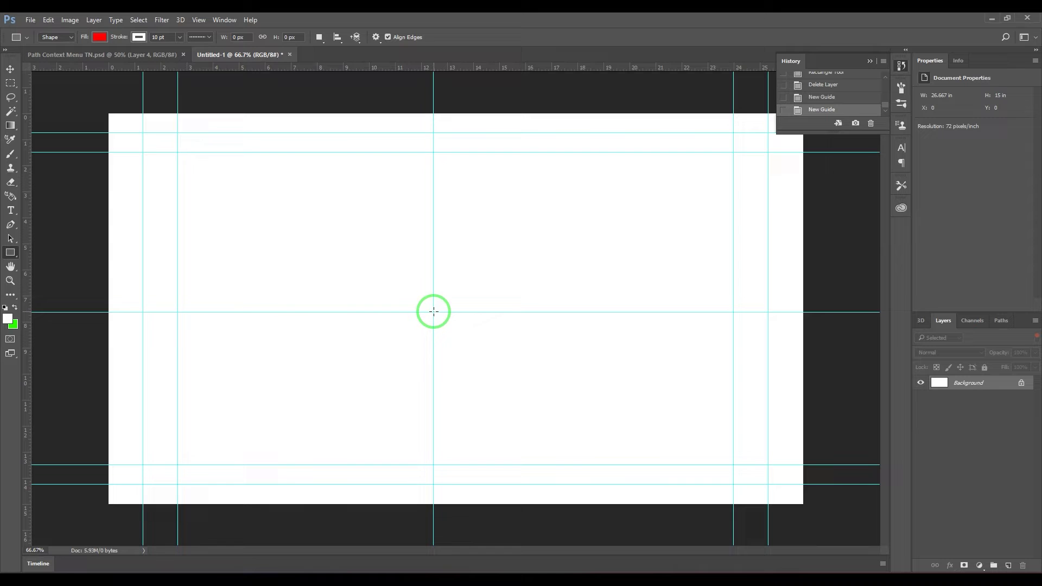
{"action": "left_click_drag", "start_coordinate": [433, 311], "coordinate": [675, 445]}
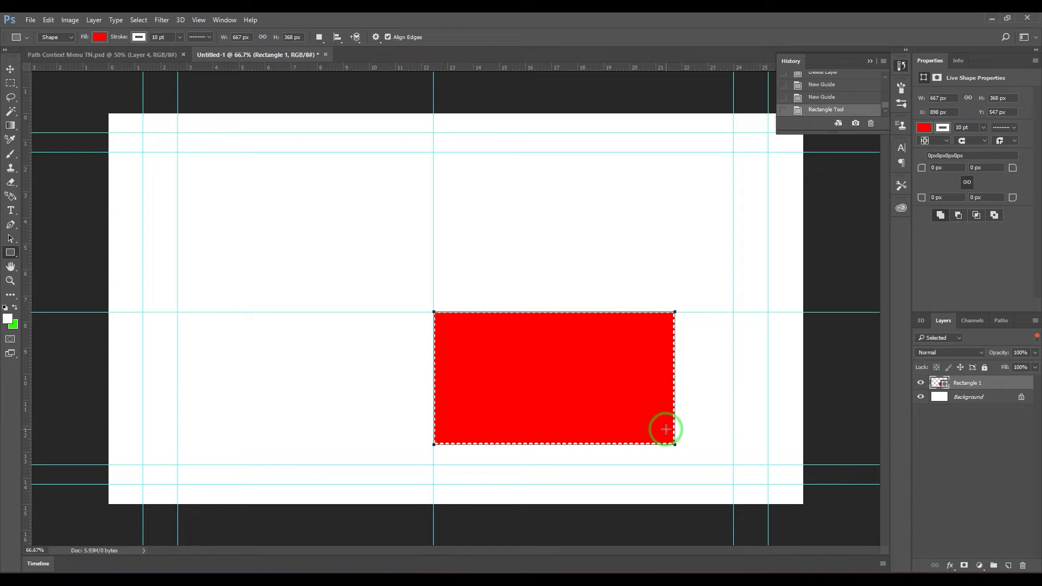
{"action": "key", "text": "ctrl+z"}
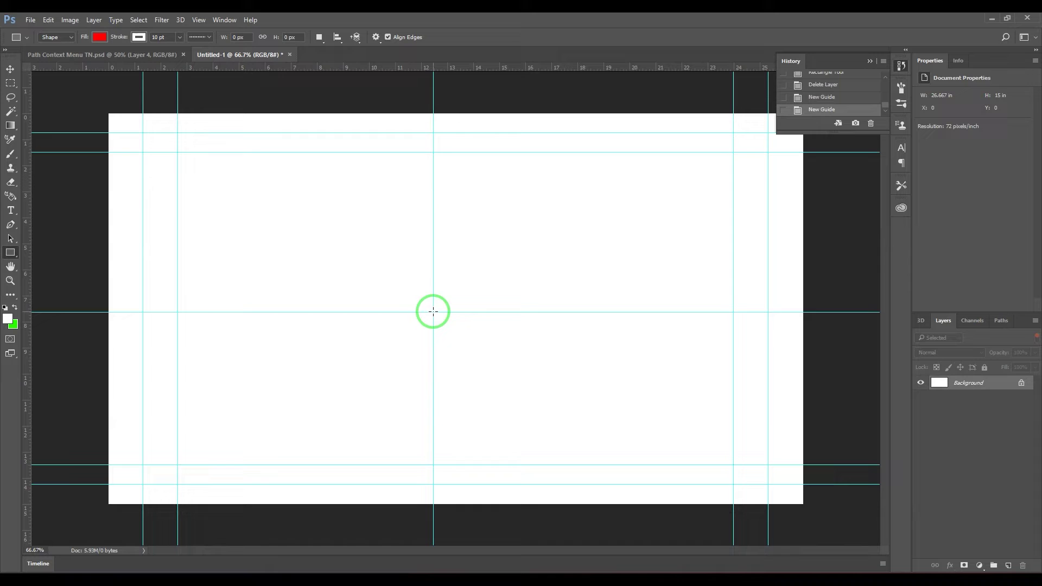
{"action": "left_click_drag", "start_coordinate": [433, 311], "coordinate": [519, 380]}
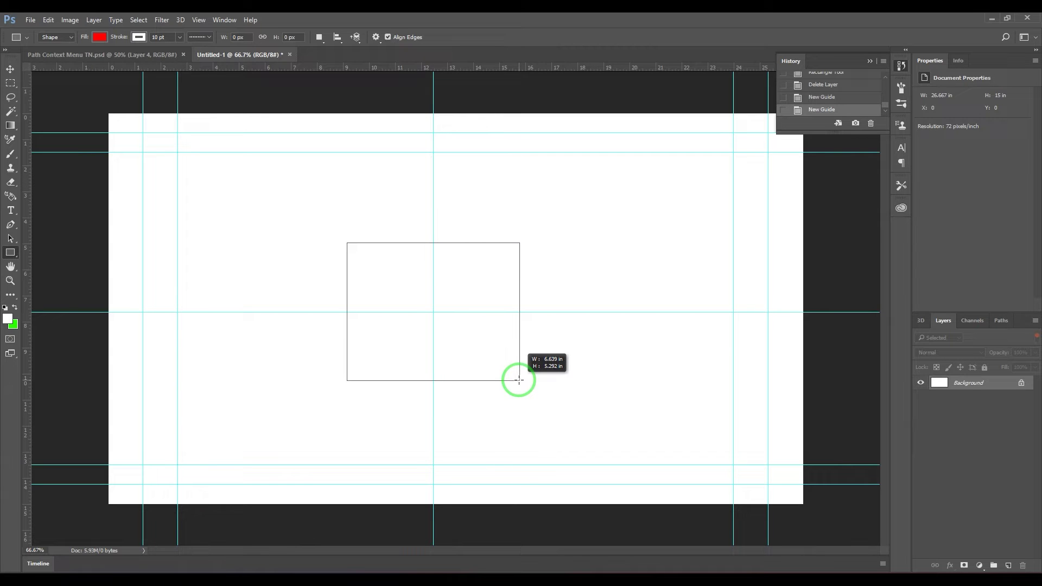
{"action": "mouse_move", "coordinate": [519, 380]}
{"action": "left_mouse_down"}
{"action": "mouse_move", "coordinate": [572, 427]}
{"action": "mouse_move", "coordinate": [522, 376]}
{"action": "left_mouse_up"}
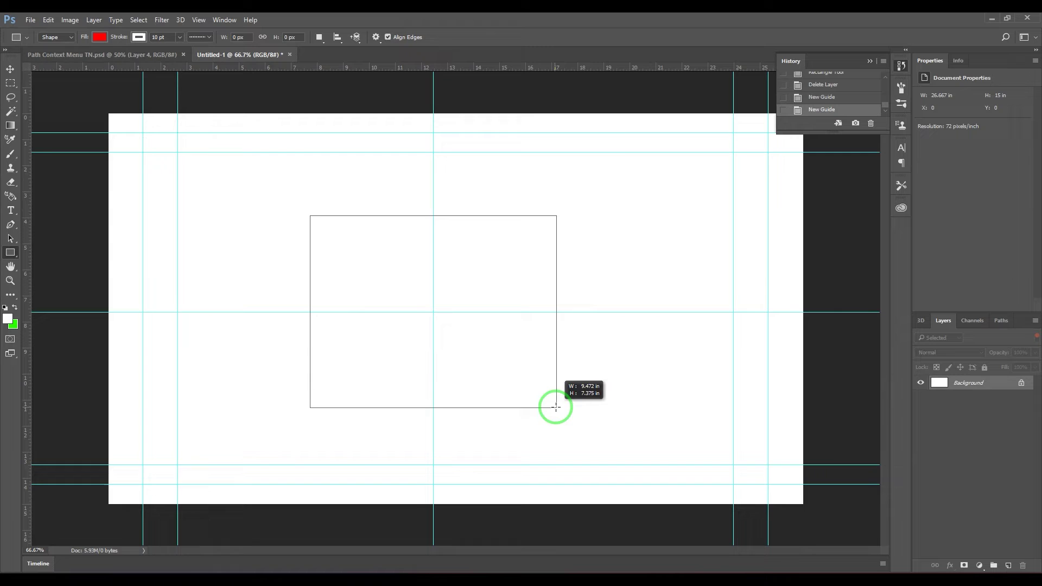
{"action": "left_click_drag", "start_coordinate": [556, 407], "coordinate": [568, 413]}
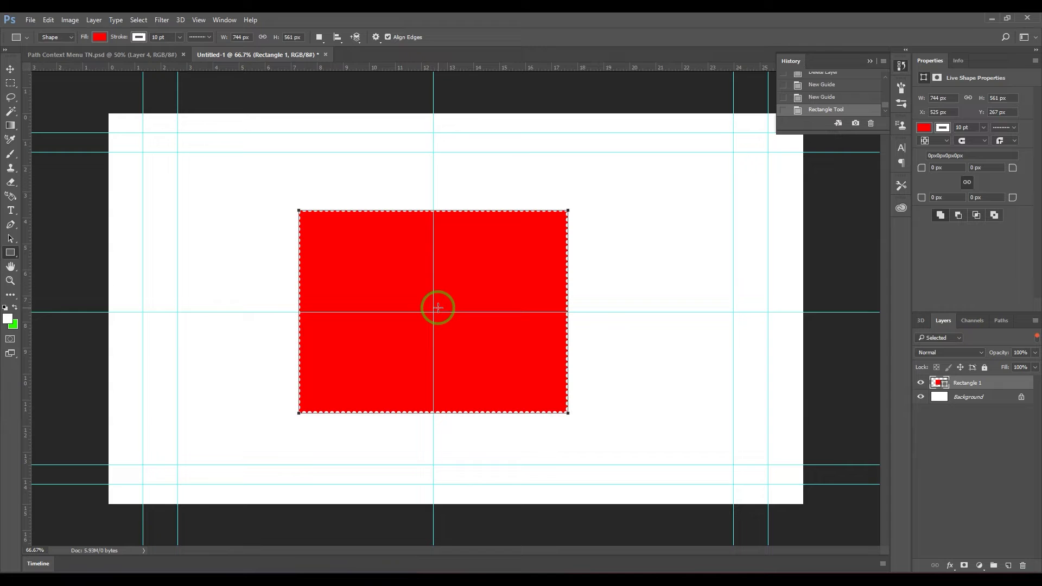
{"action": "left_click", "coordinate": [11, 253]}
{"action": "left_click", "coordinate": [59, 273]}
{"action": "left_click_drag", "start_coordinate": [433, 312], "coordinate": [528, 395]}
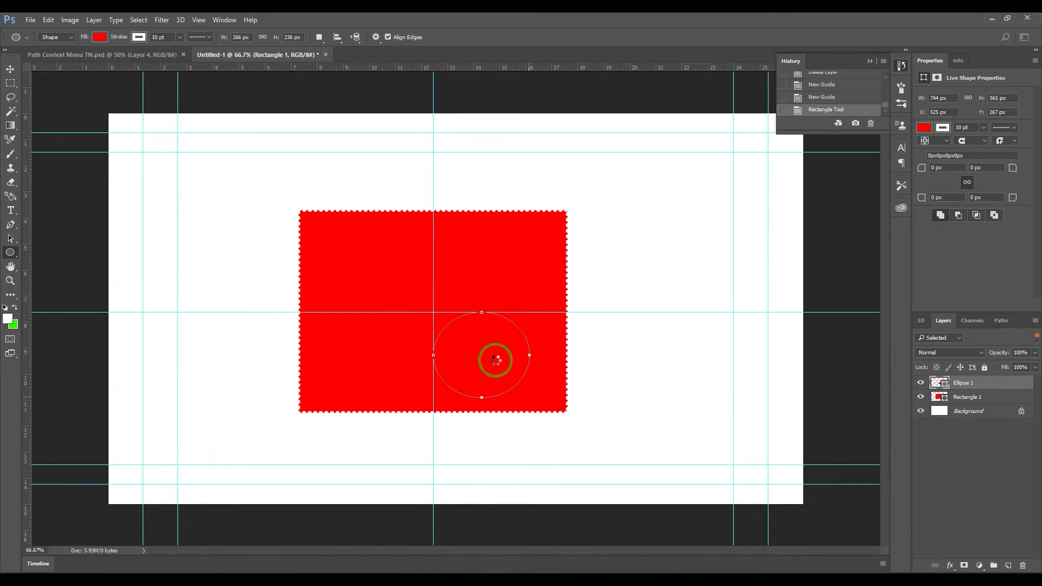
{"action": "key", "text": "ctrl+z"}
{"action": "left_click", "coordinate": [95, 36]}
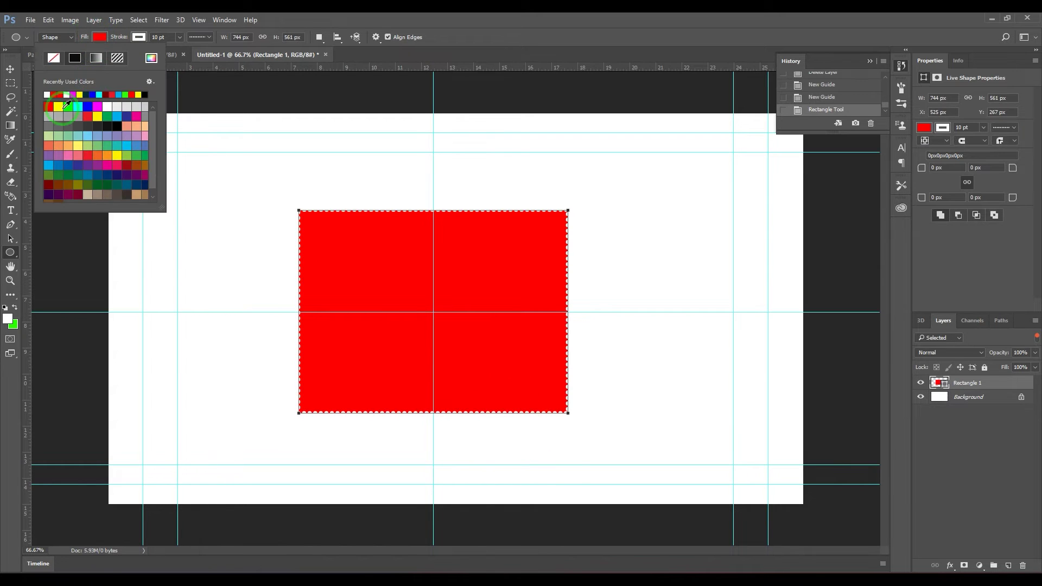
{"action": "left_click", "coordinate": [81, 100]}
{"action": "left_click", "coordinate": [456, 22]}
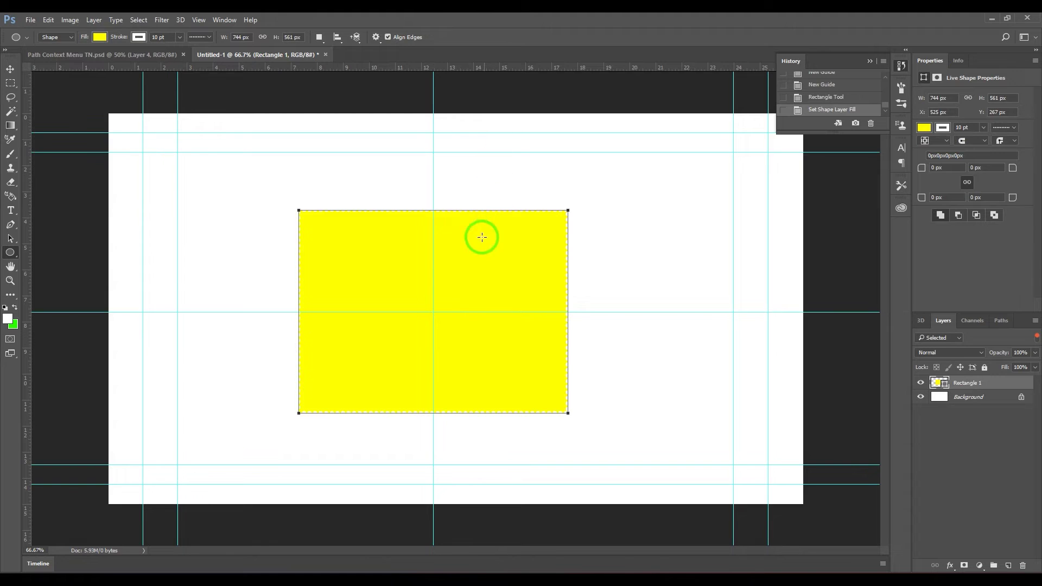
{"action": "key", "text": "ctrl+z"}
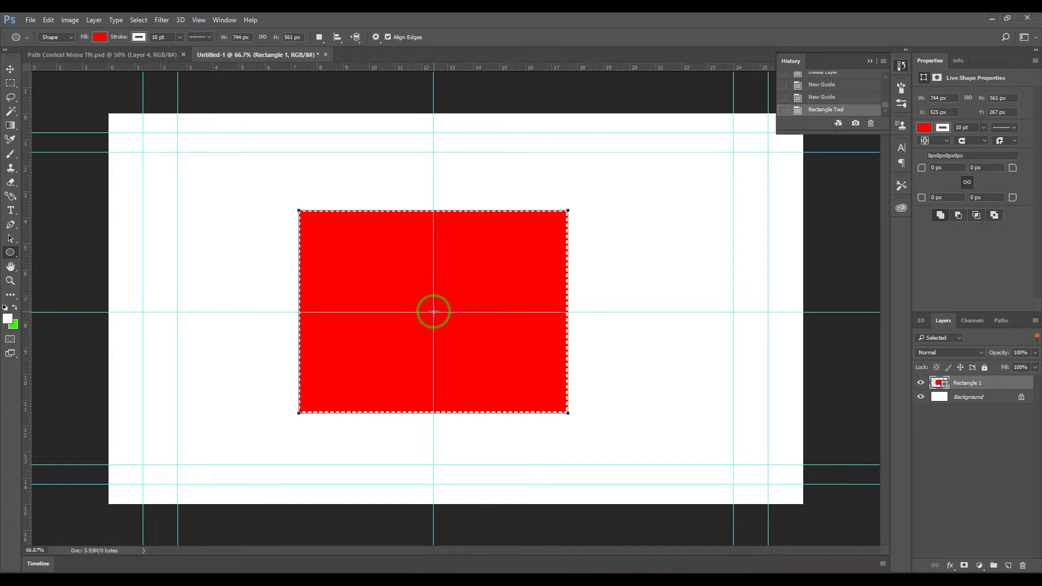
{"action": "left_click_drag", "start_coordinate": [433, 312], "coordinate": [504, 373]}
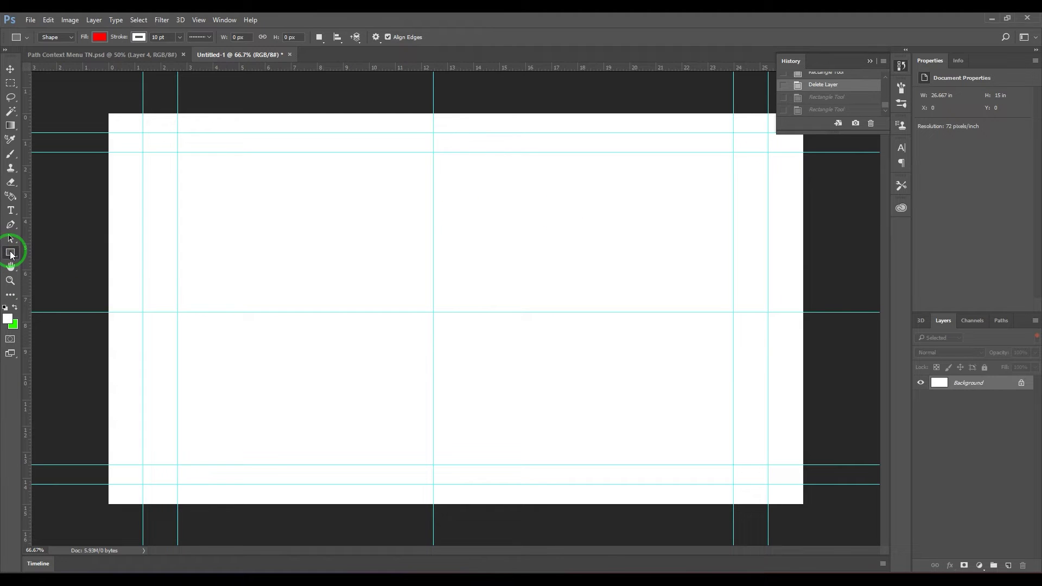
{"action": "left_click", "coordinate": [506, 279]}
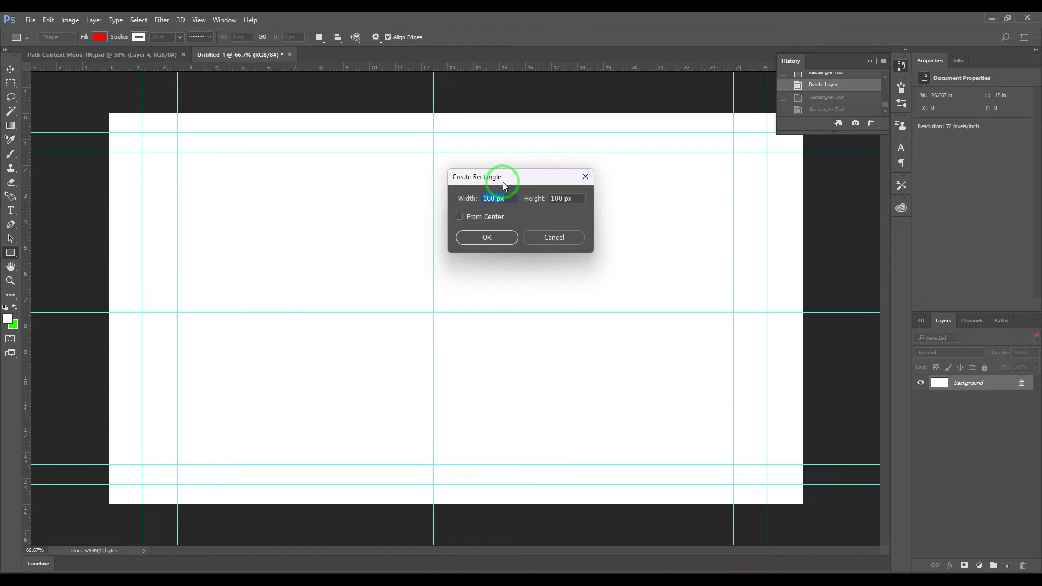
{"action": "left_click_drag", "start_coordinate": [504, 184], "coordinate": [577, 213]}
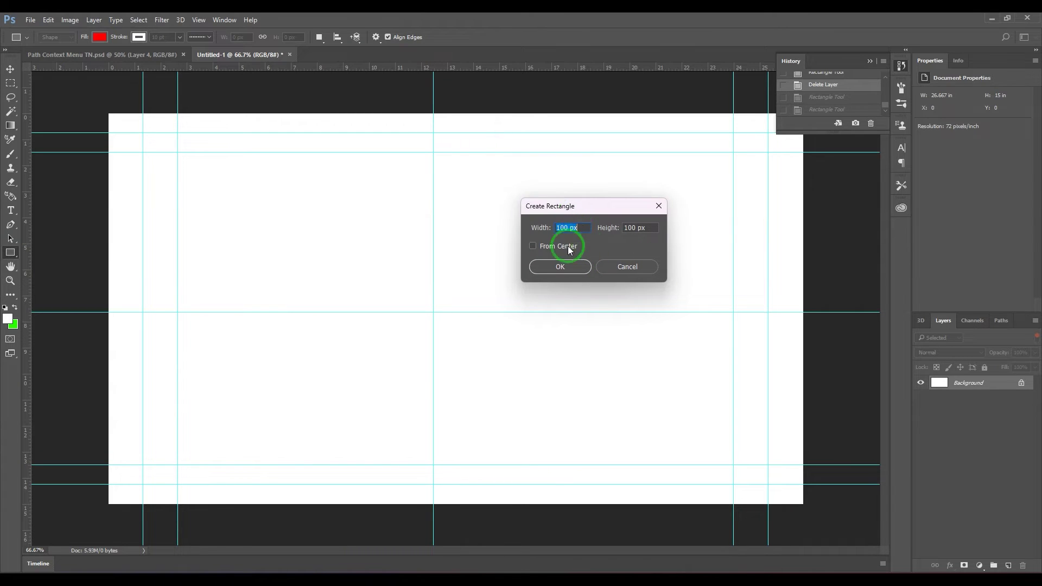
{"action": "left_click", "coordinate": [570, 227]}
{"action": "left_click_drag", "start_coordinate": [570, 228], "coordinate": [553, 231]}
{"action": "type", "text": "300"}
{"action": "left_click", "coordinate": [626, 229]}
{"action": "left_click_drag", "start_coordinate": [626, 228], "coordinate": [616, 229]}
{"action": "type", "text": "600"}
{"action": "left_click", "coordinate": [570, 267]}
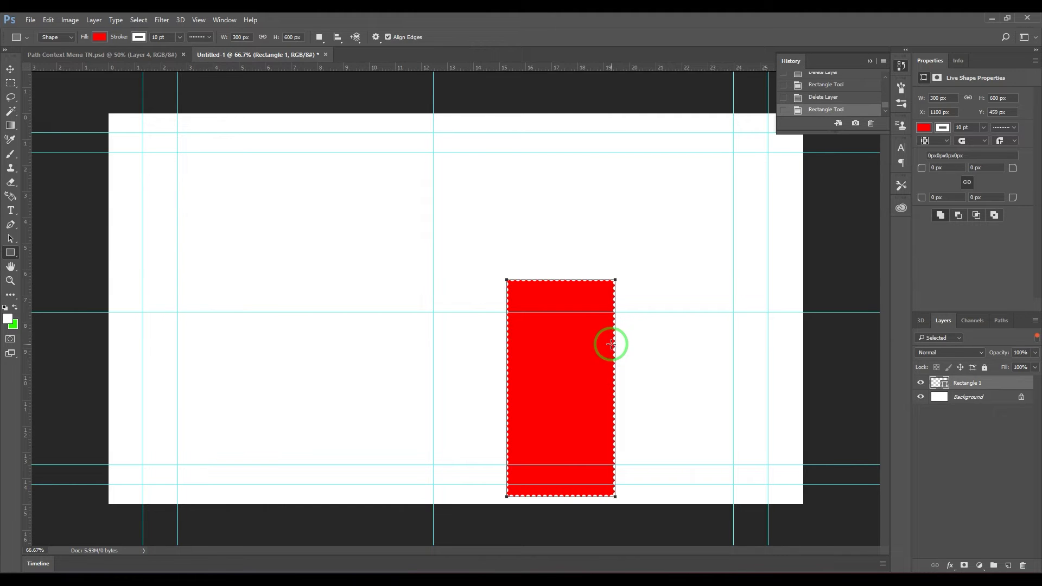
{"action": "key", "text": "Delete"}
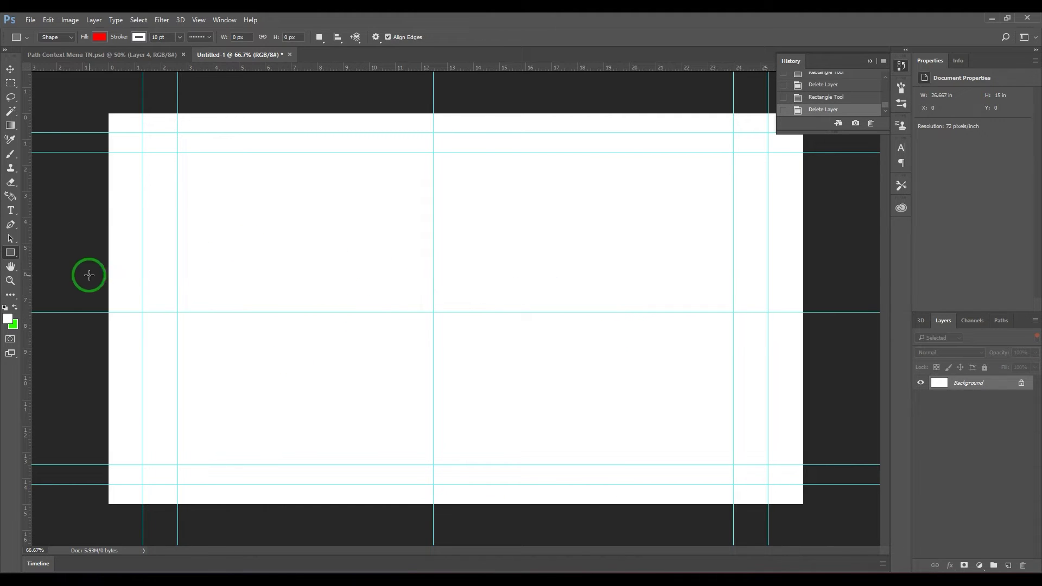
{"action": "left_click", "coordinate": [374, 235]}
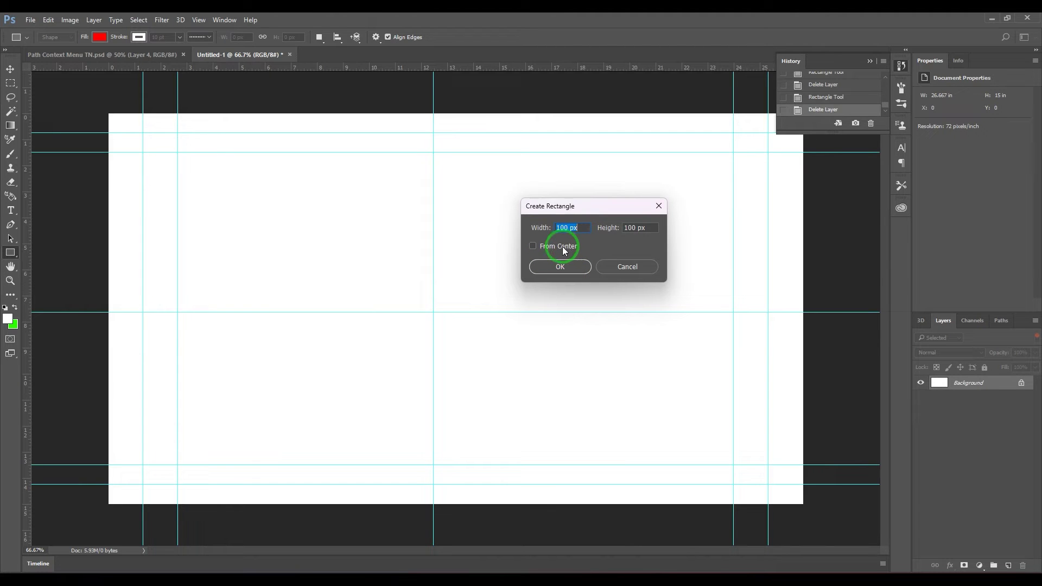
{"action": "left_click", "coordinate": [610, 265]}
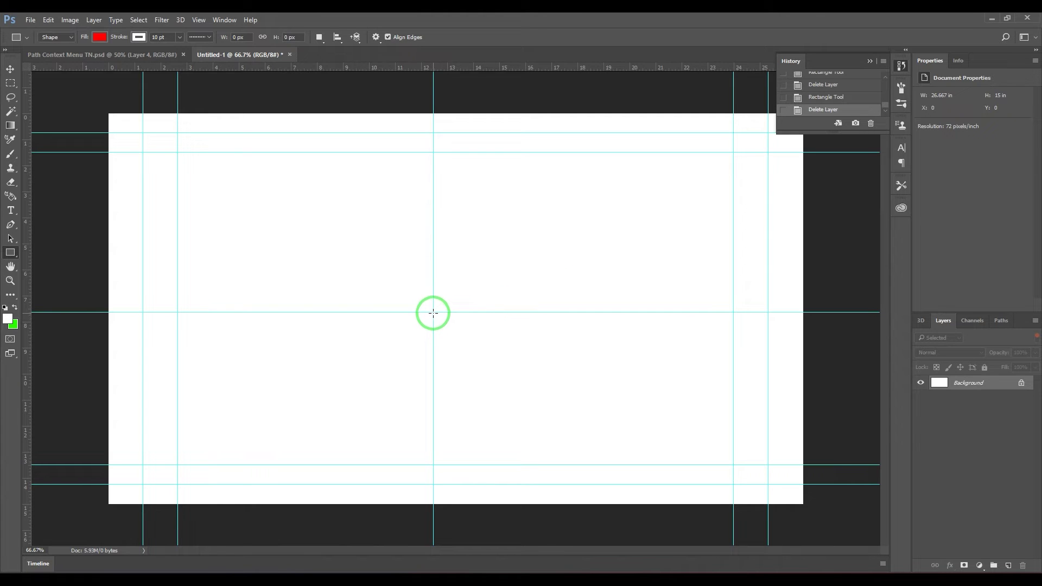
{"action": "left_click_drag", "start_coordinate": [434, 312], "coordinate": [737, 447]}
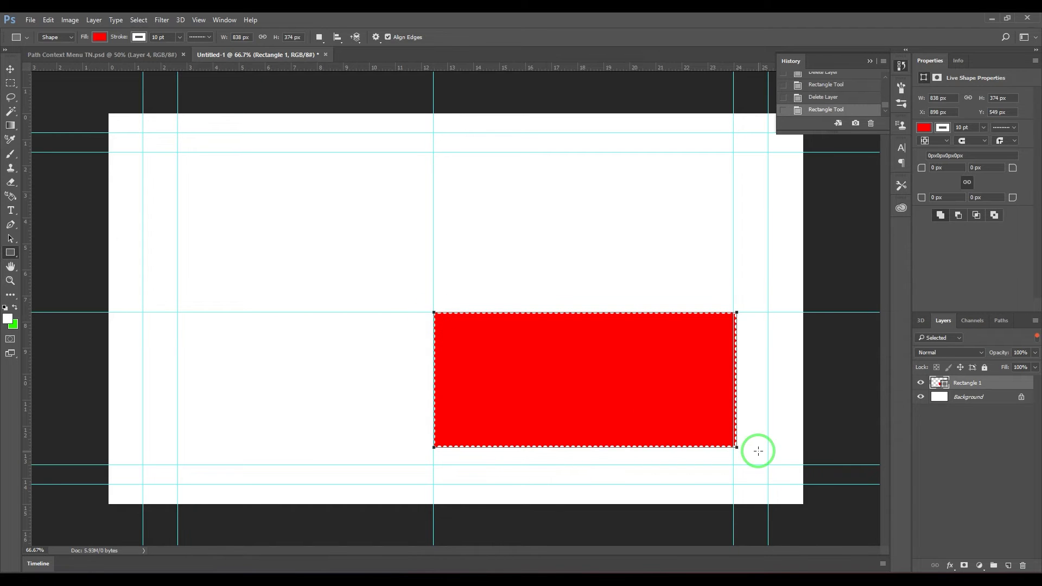
{"action": "key", "text": "Delete"}
{"action": "left_click", "coordinate": [514, 240]}
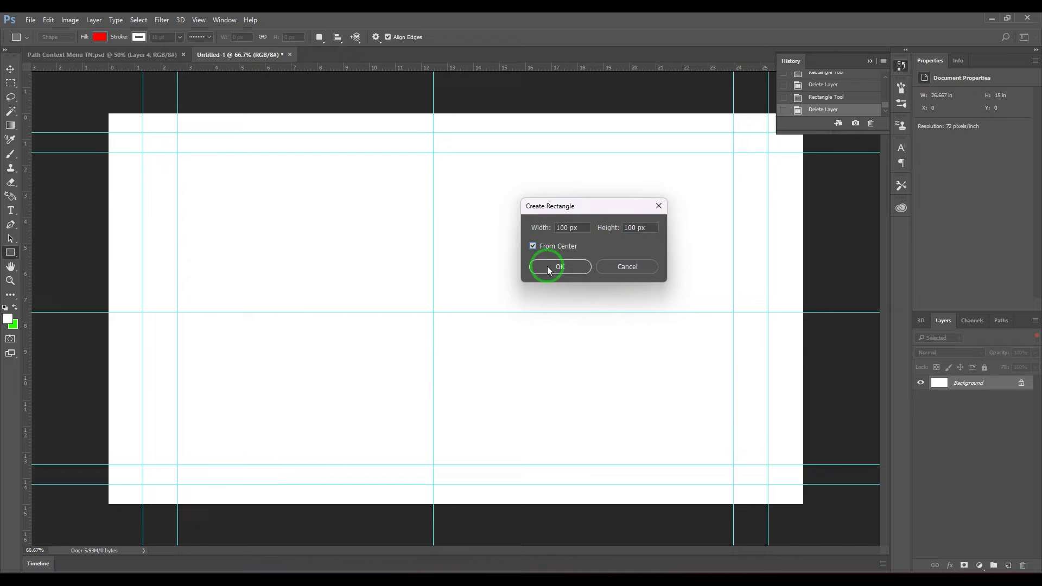
{"action": "left_click", "coordinate": [548, 267]}
{"action": "key", "text": "Delete"}
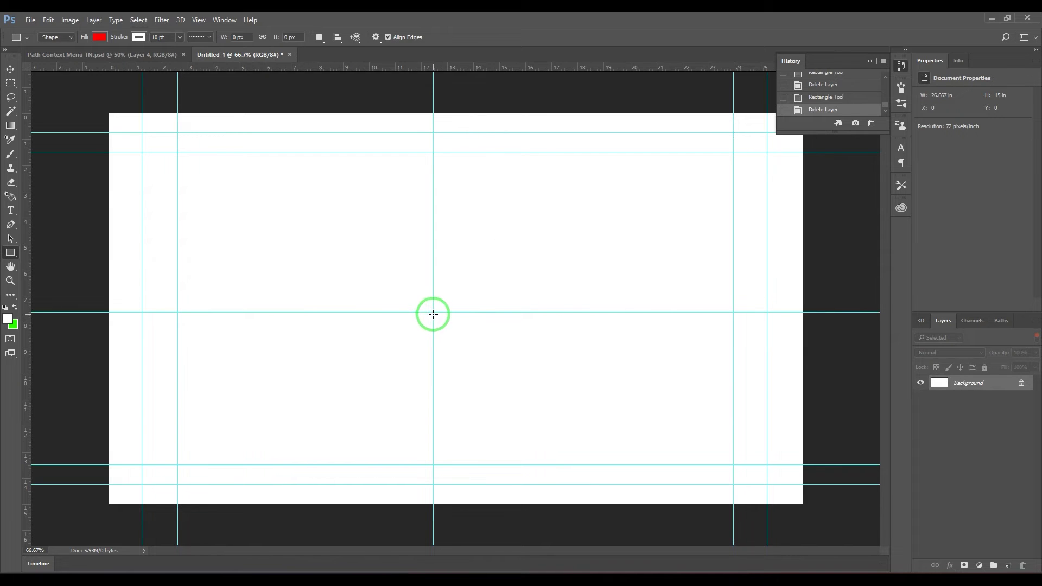
{"action": "left_click_drag", "start_coordinate": [433, 311], "coordinate": [563, 392]}
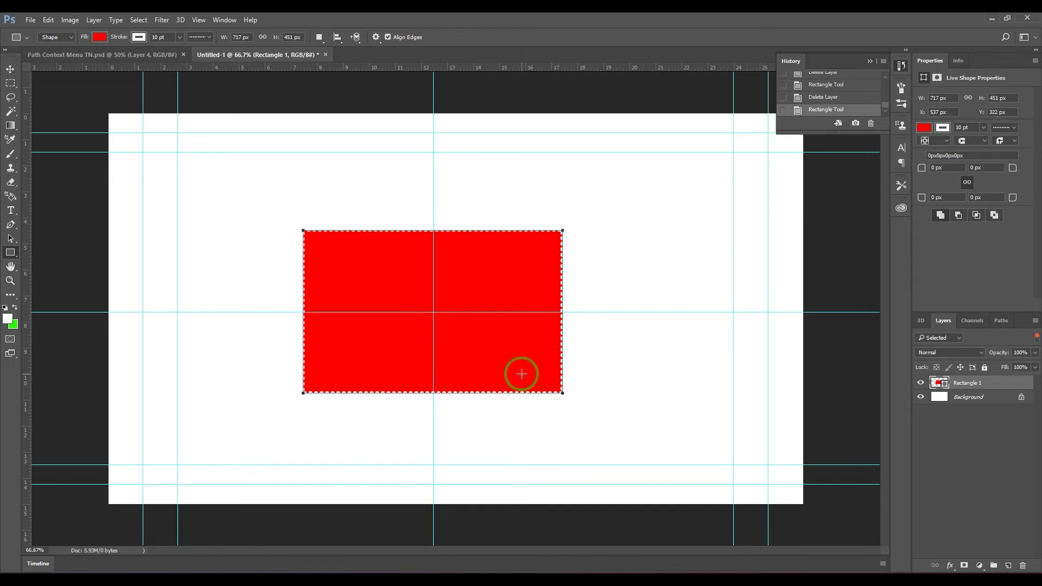
{"action": "key", "text": "Delete"}
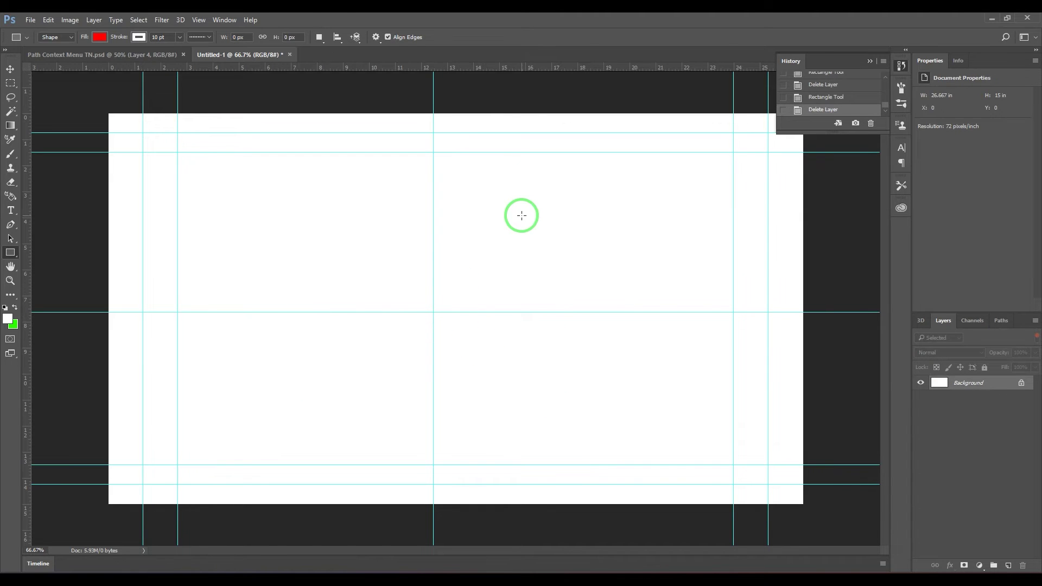
{"action": "left_click", "coordinate": [522, 215]}
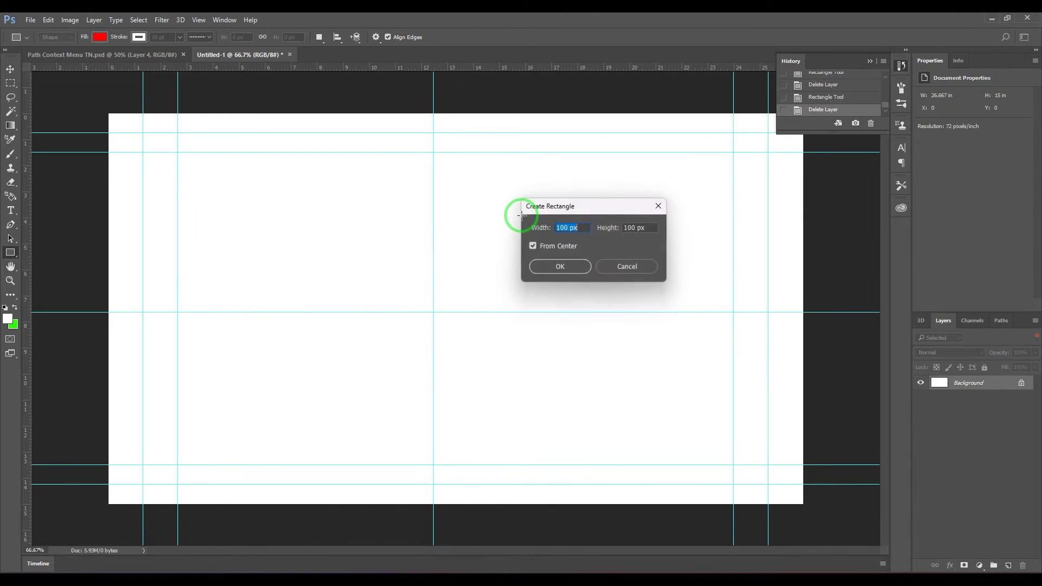
{"action": "left_click", "coordinate": [549, 271]}
{"action": "key", "text": "Delete"}
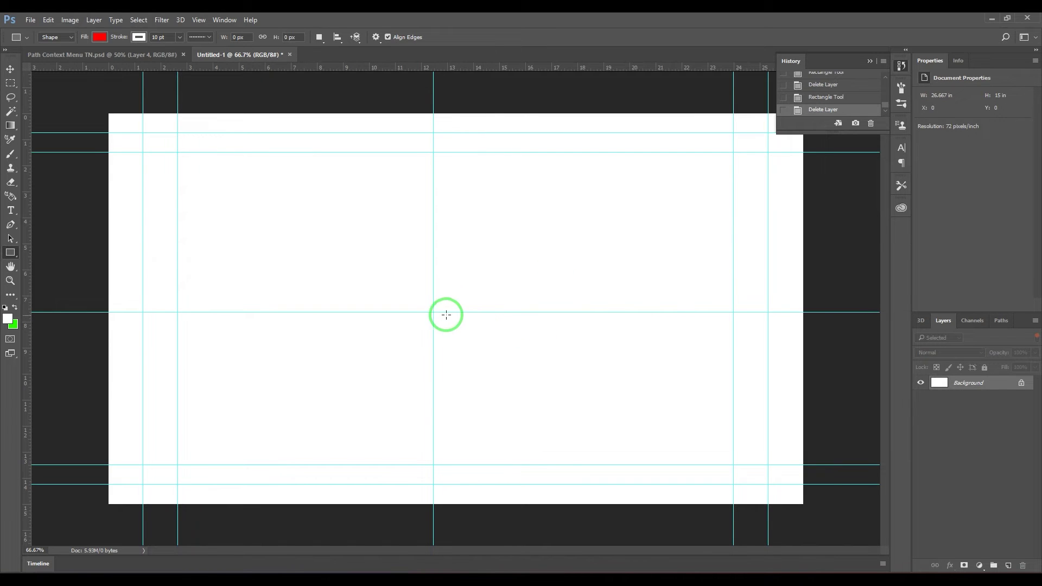
{"action": "left_click_drag", "start_coordinate": [434, 313], "coordinate": [576, 401]}
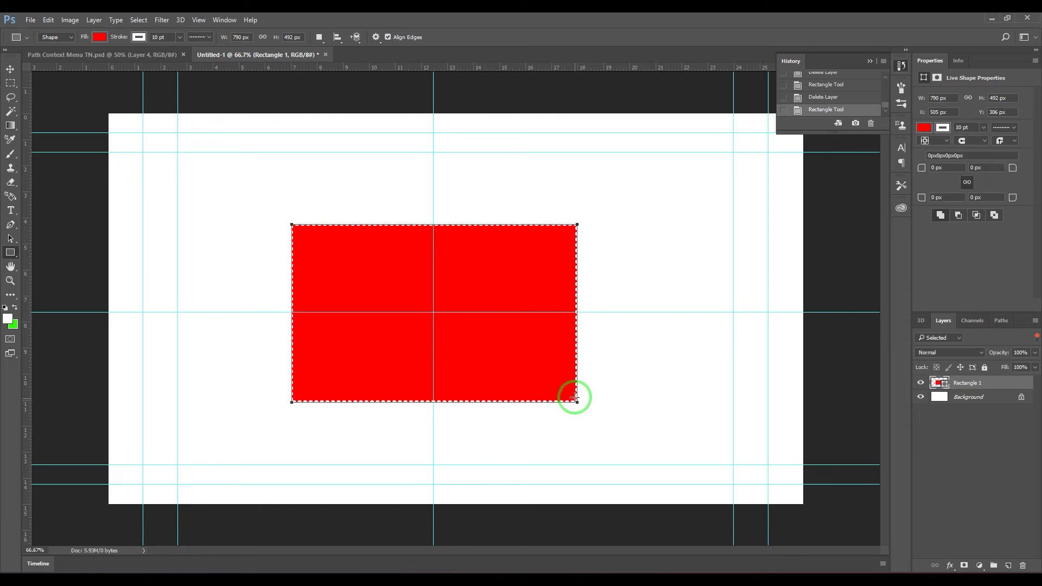
{"action": "key", "text": "Delete"}
Set new rectangles to a Fixed Size of 600 × 250 px.
{"action": "left_click", "coordinate": [375, 37]}
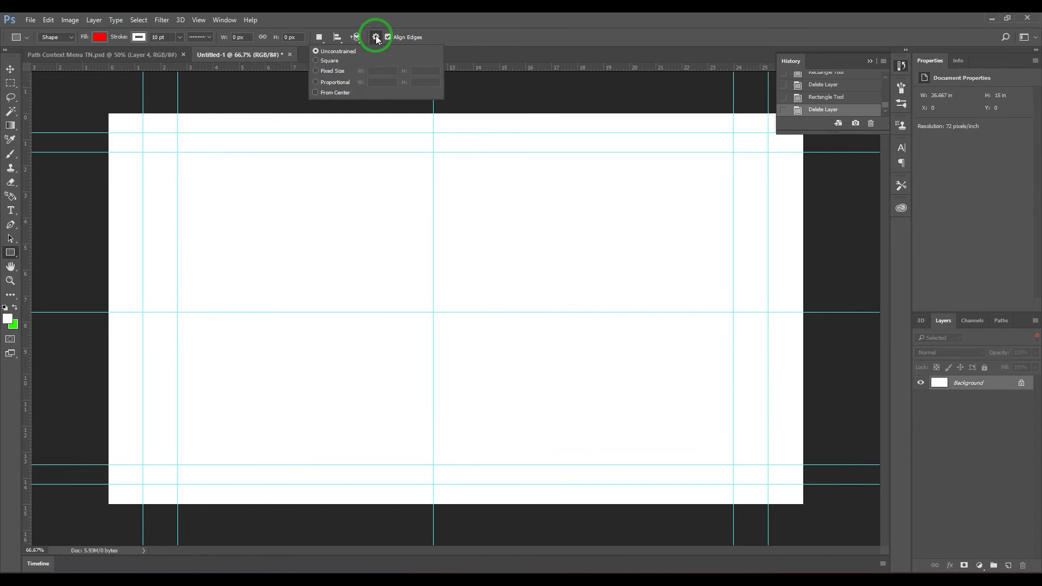
{"action": "left_click", "coordinate": [376, 71]}
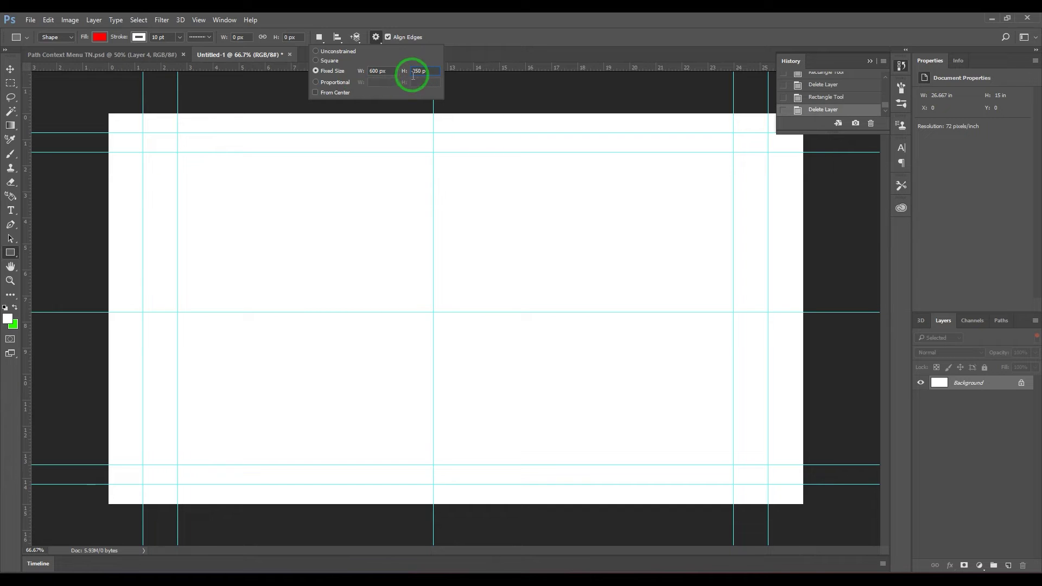
{"action": "left_click", "coordinate": [477, 36]}
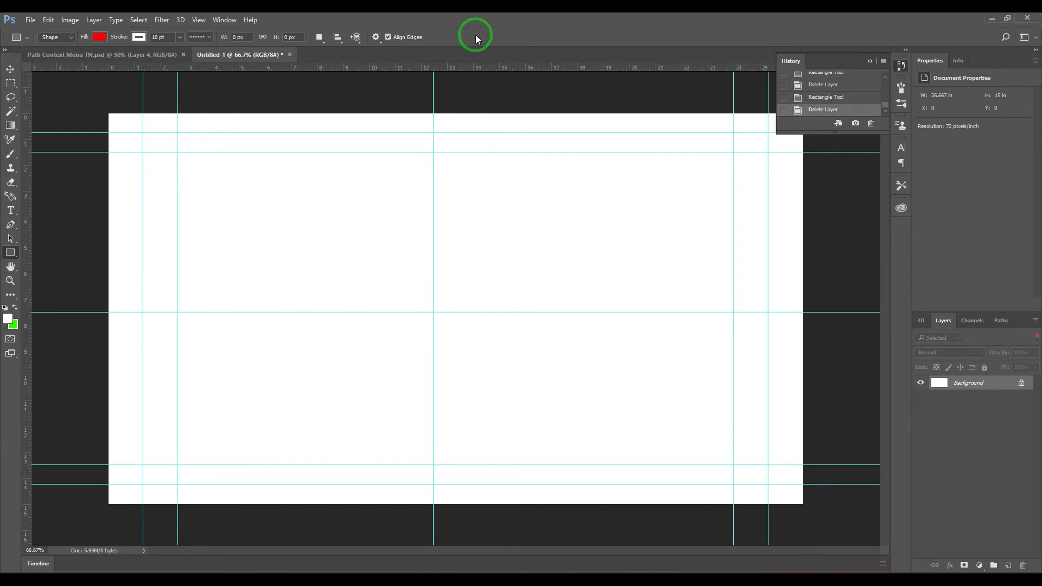
{"action": "left_click", "coordinate": [380, 37]}
Place several 600 × 250 px test rectangles on the canvas, undoing each one.
{"action": "left_click_drag", "start_coordinate": [509, 310], "coordinate": [467, 288]}
{"action": "key", "text": "ctrl+z"}
{"action": "left_click_drag", "start_coordinate": [356, 237], "coordinate": [209, 174]}
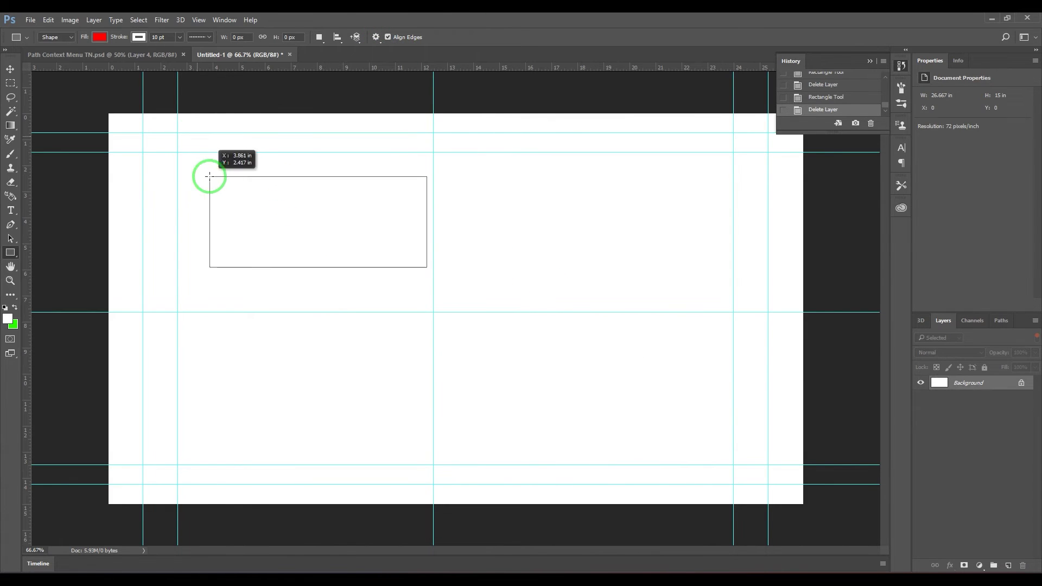
{"action": "key", "text": "ctrl+z"}
{"action": "left_click_drag", "start_coordinate": [475, 279], "coordinate": [408, 104]}
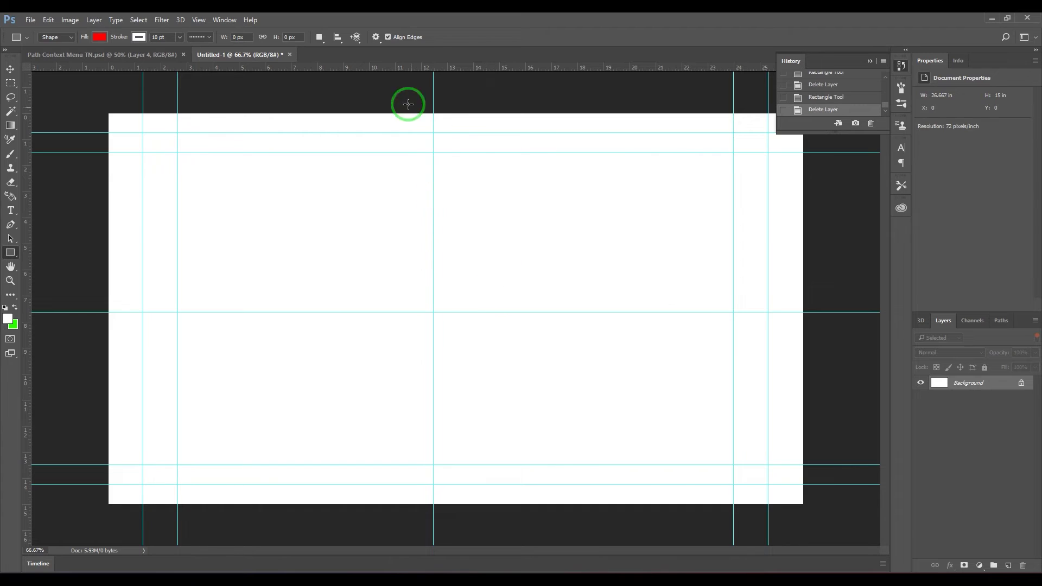
Set rectangles to Proportional with width ratio 3, then draw and delete a 3:1 test rectangle.
{"action": "left_click", "coordinate": [376, 38]}
{"action": "left_click", "coordinate": [338, 81]}
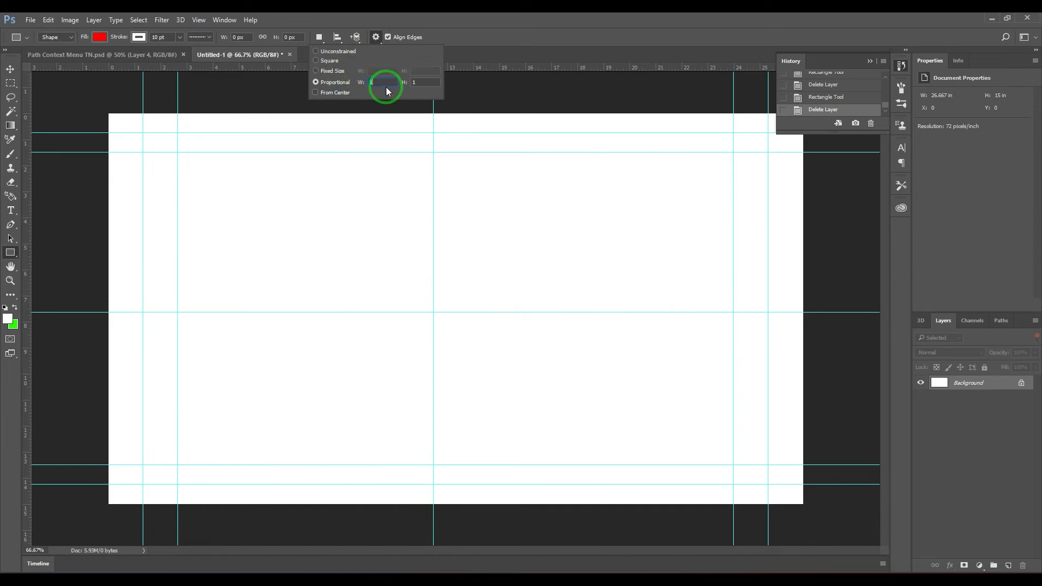
{"action": "type", "text": "3"}
{"action": "key", "text": "Return"}
{"action": "left_click", "coordinate": [376, 36]}
{"action": "left_click_drag", "start_coordinate": [268, 237], "coordinate": [643, 430]}
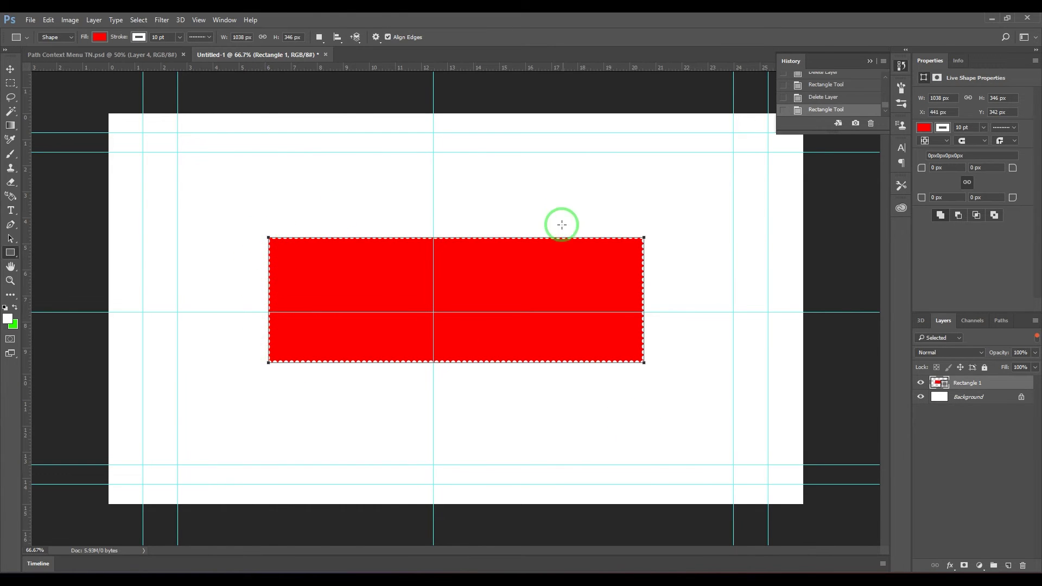
{"action": "key", "text": "Delete"}
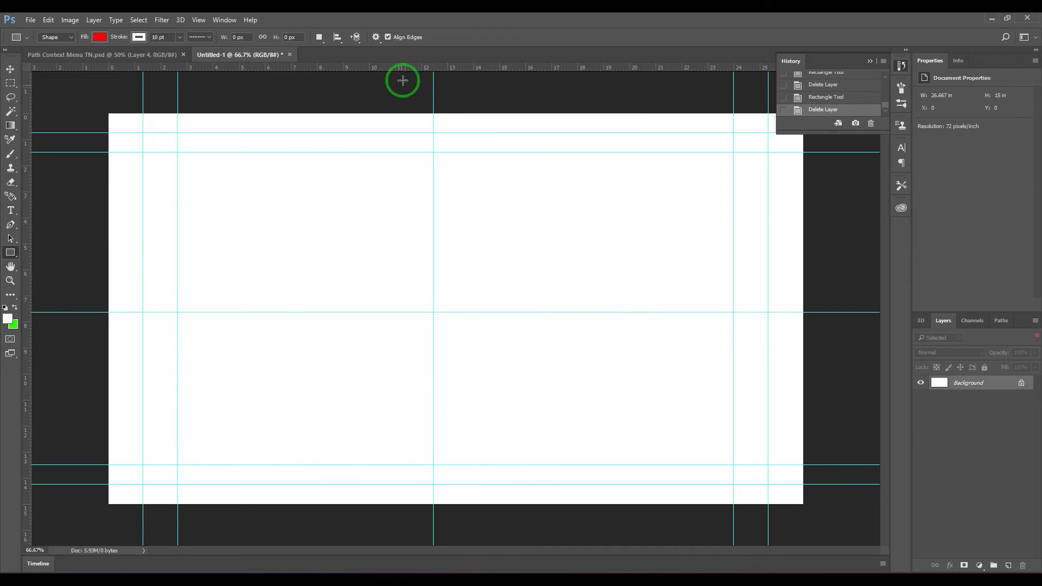
Enable From Center and draw two 3:1 rectangles outward from the canvas middle, deleting each.
{"action": "left_click", "coordinate": [377, 37]}
{"action": "left_click", "coordinate": [334, 93]}
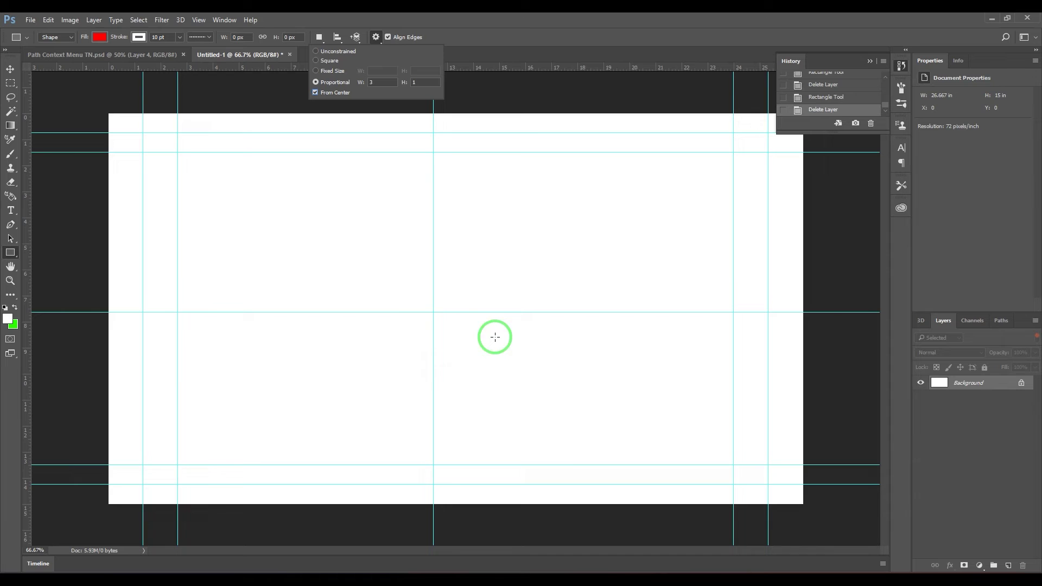
{"action": "left_click", "coordinate": [433, 312]}
{"action": "left_click_drag", "start_coordinate": [433, 311], "coordinate": [603, 368]}
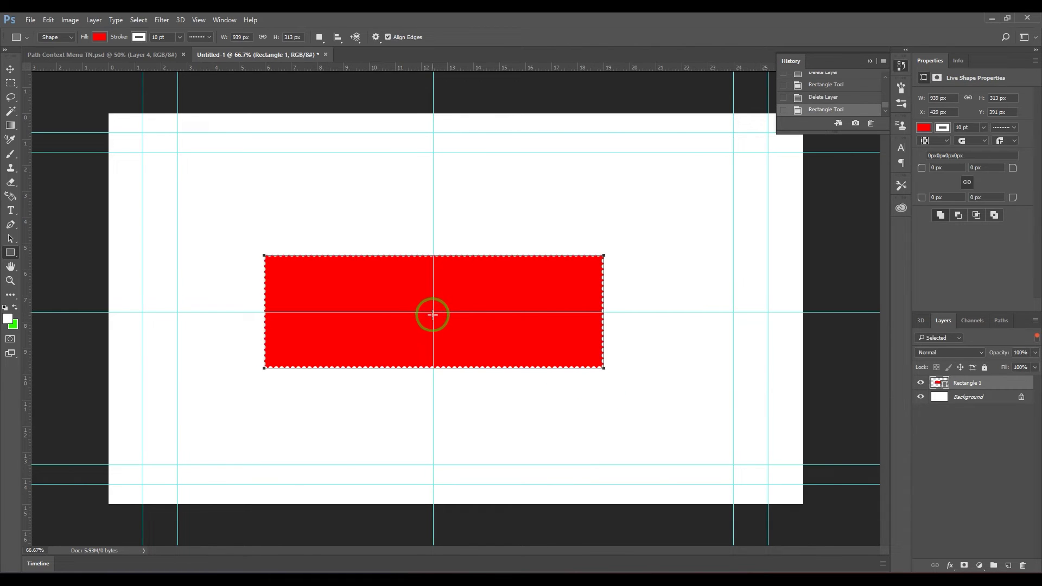
{"action": "key", "text": "Delete"}
{"action": "left_click_drag", "start_coordinate": [433, 312], "coordinate": [591, 364]}
{"action": "key", "text": "Delete"}
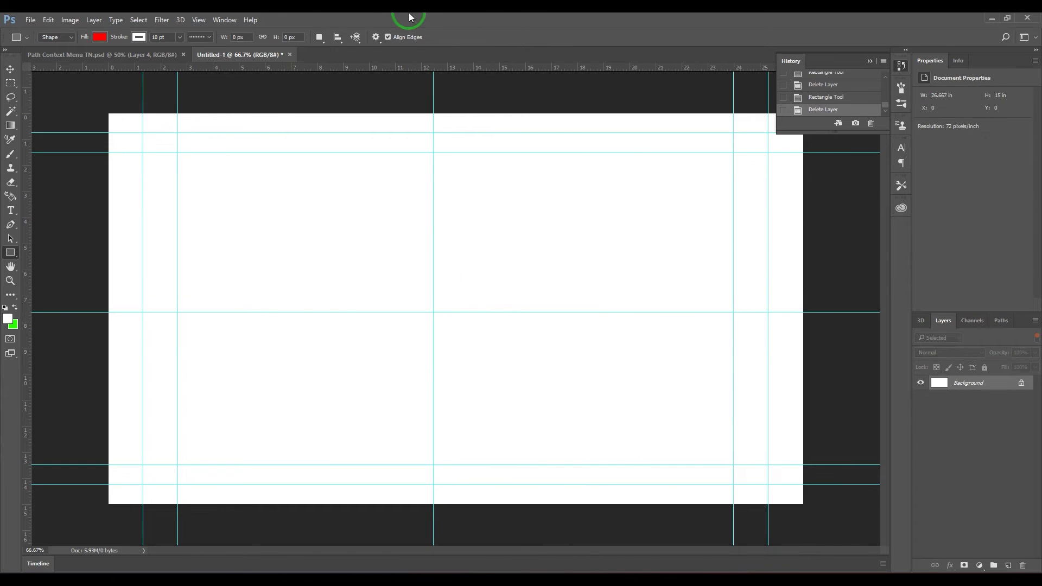
{"action": "left_click", "coordinate": [373, 38]}
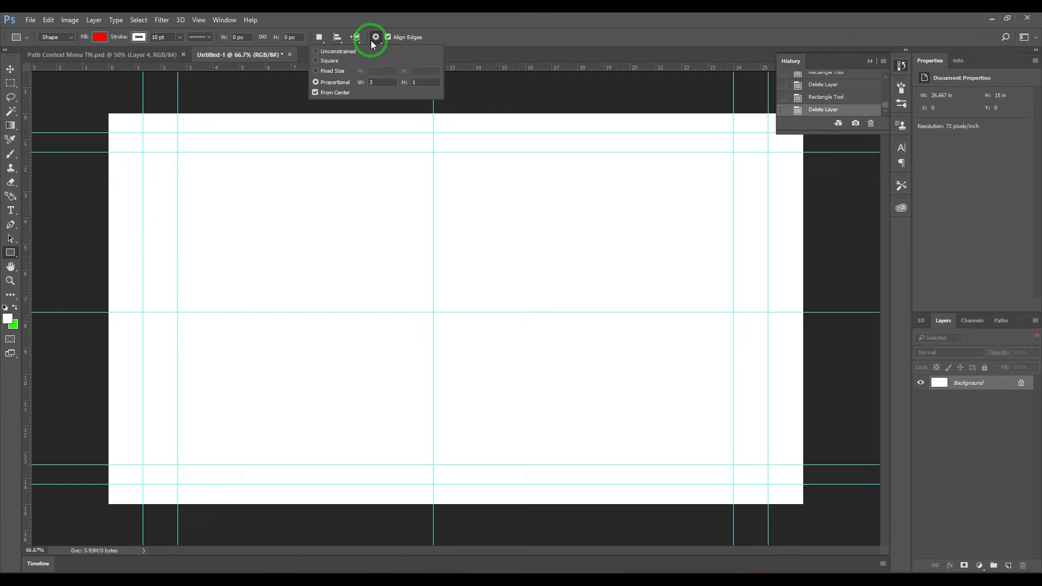
Move the yellow gradient-stroked rectangle with Path Selection so it sits at X 329, Y 232.
{"action": "left_click", "coordinate": [568, 27]}
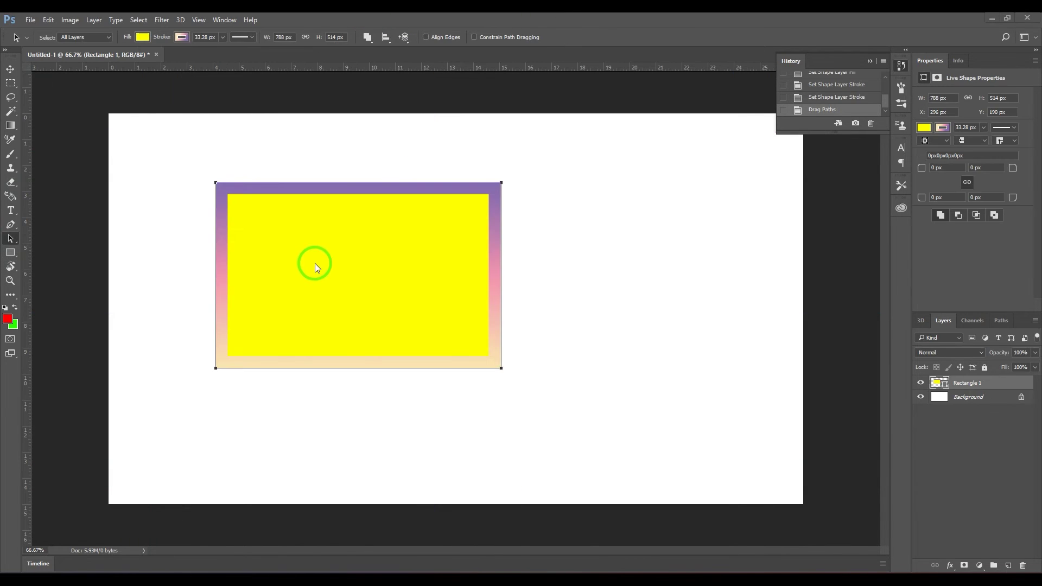
{"action": "left_click_drag", "start_coordinate": [367, 301], "coordinate": [422, 298]}
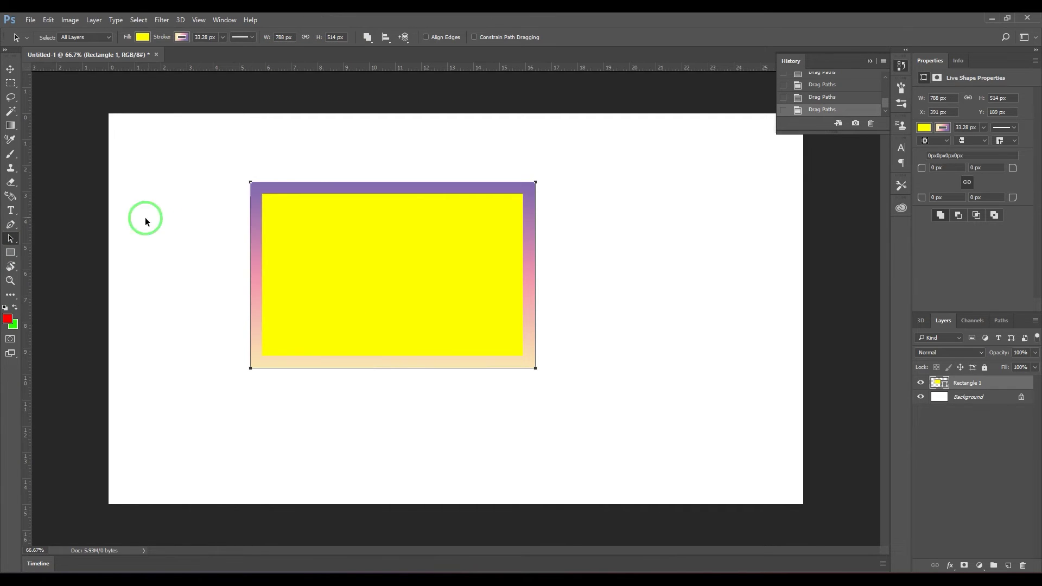
{"action": "left_click", "coordinate": [10, 253]}
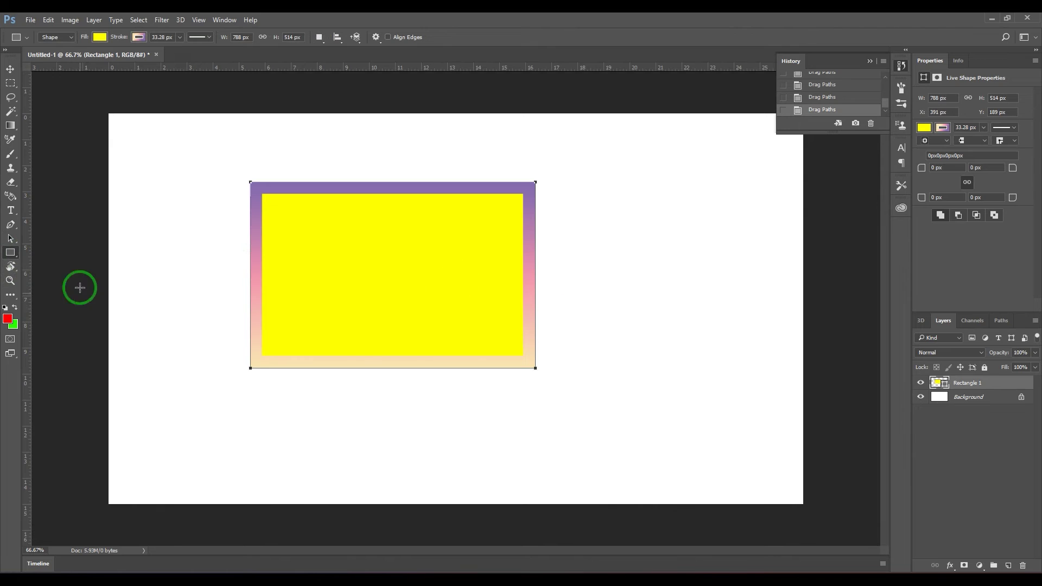
{"action": "left_click", "coordinate": [11, 238]}
{"action": "left_click_drag", "start_coordinate": [375, 263], "coordinate": [352, 275]}
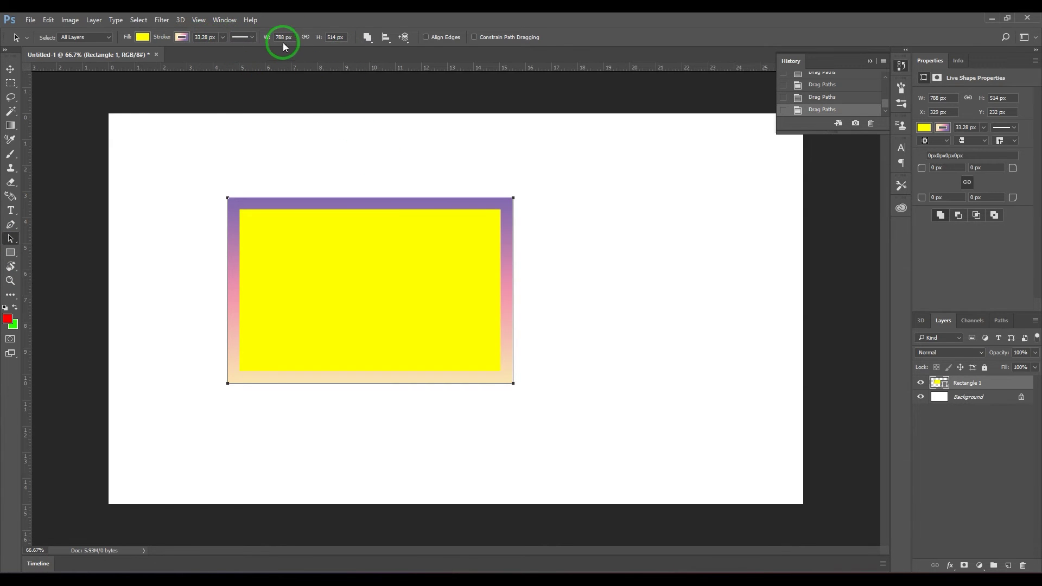
Try dashed and dotted stroke presets, then return the stroke to solid.
{"action": "left_click", "coordinate": [242, 37]}
{"action": "left_click", "coordinate": [259, 89]}
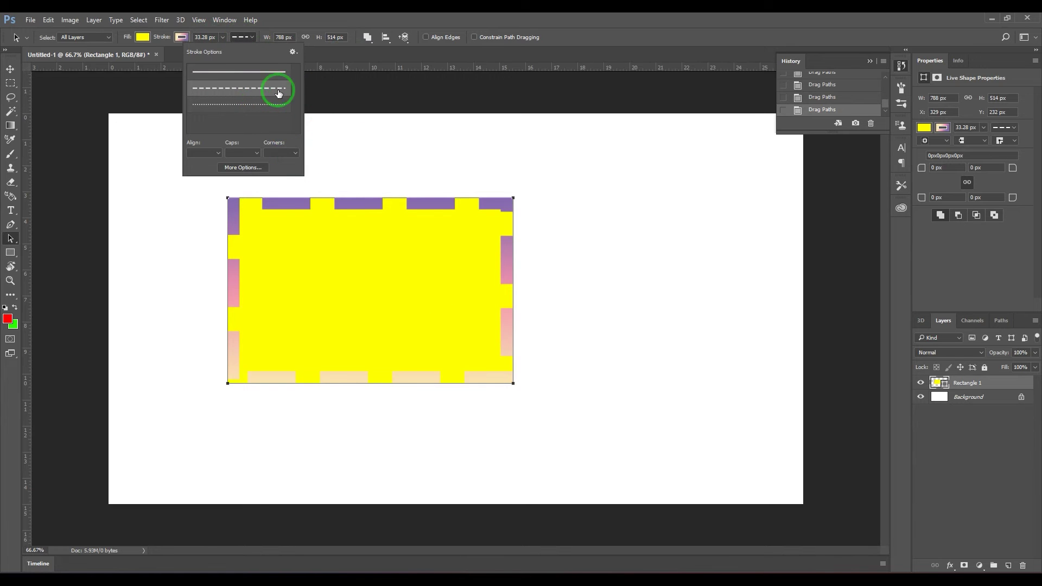
{"action": "left_click", "coordinate": [275, 103]}
{"action": "left_click", "coordinate": [268, 89]}
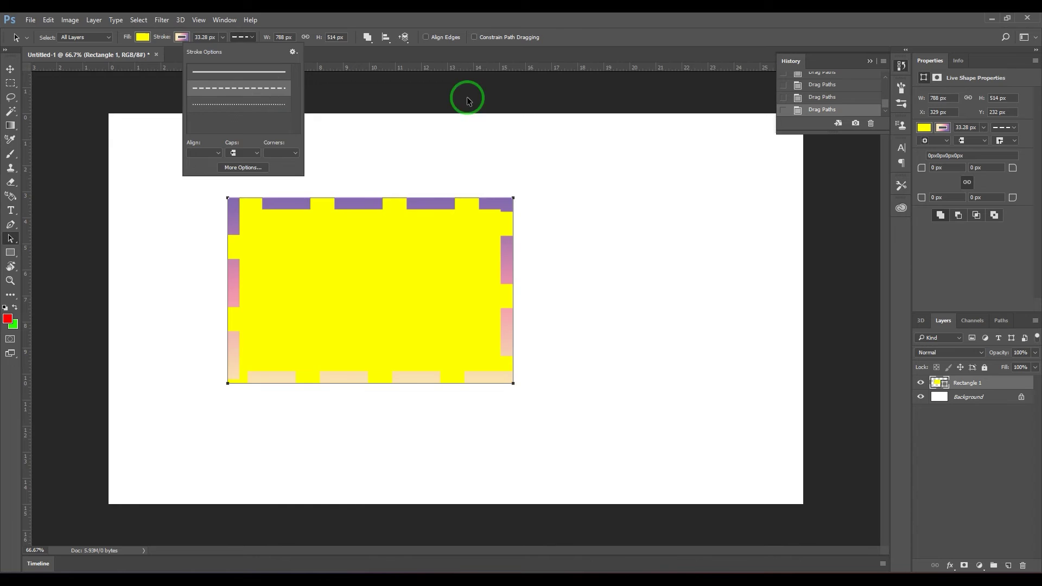
{"action": "left_click", "coordinate": [586, 19]}
{"action": "left_click", "coordinate": [241, 36]}
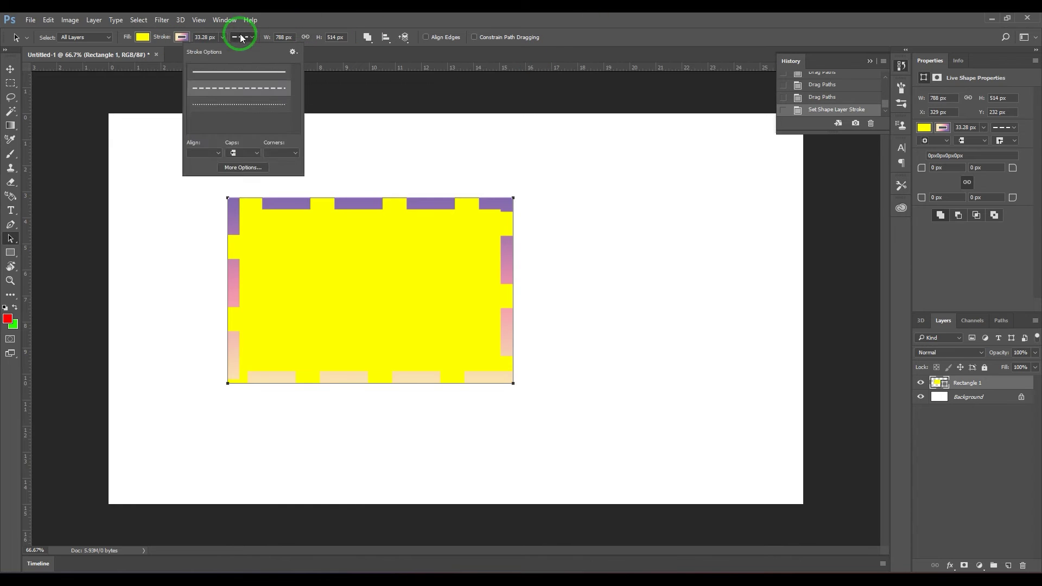
{"action": "left_click", "coordinate": [247, 72]}
{"action": "left_click", "coordinate": [621, 143]}
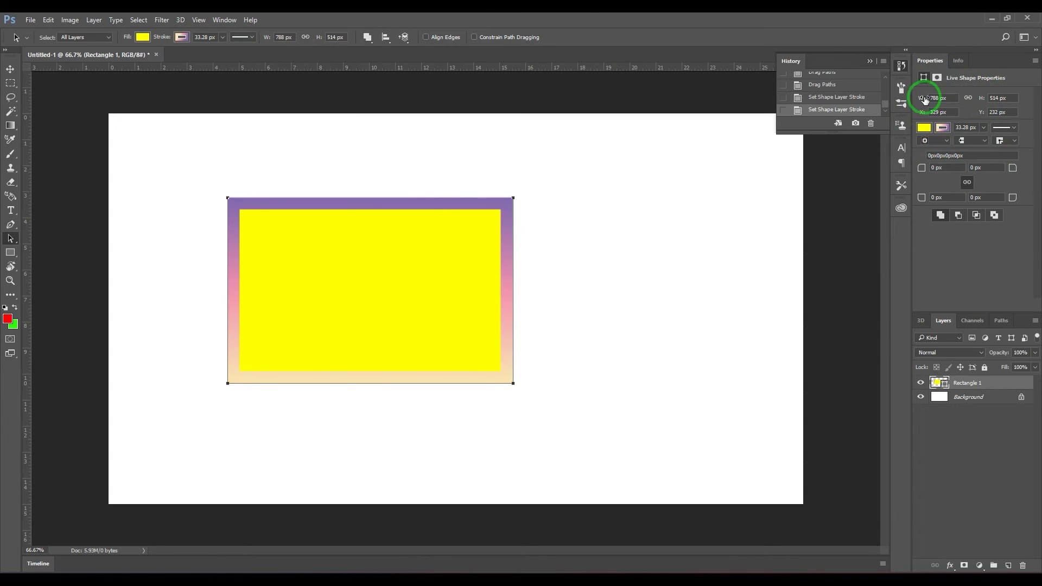
Resize the rectangle to 945 × 557 px and align its stroke Outside the path.
{"action": "left_click_drag", "start_coordinate": [269, 40], "coordinate": [350, 41]}
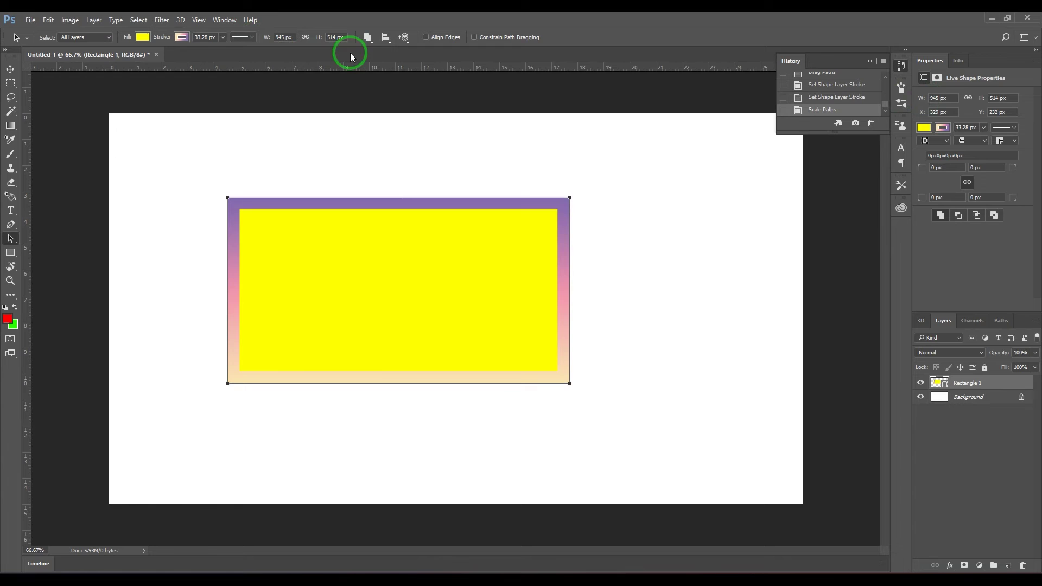
{"action": "left_click_drag", "start_coordinate": [980, 103], "coordinate": [1001, 99]}
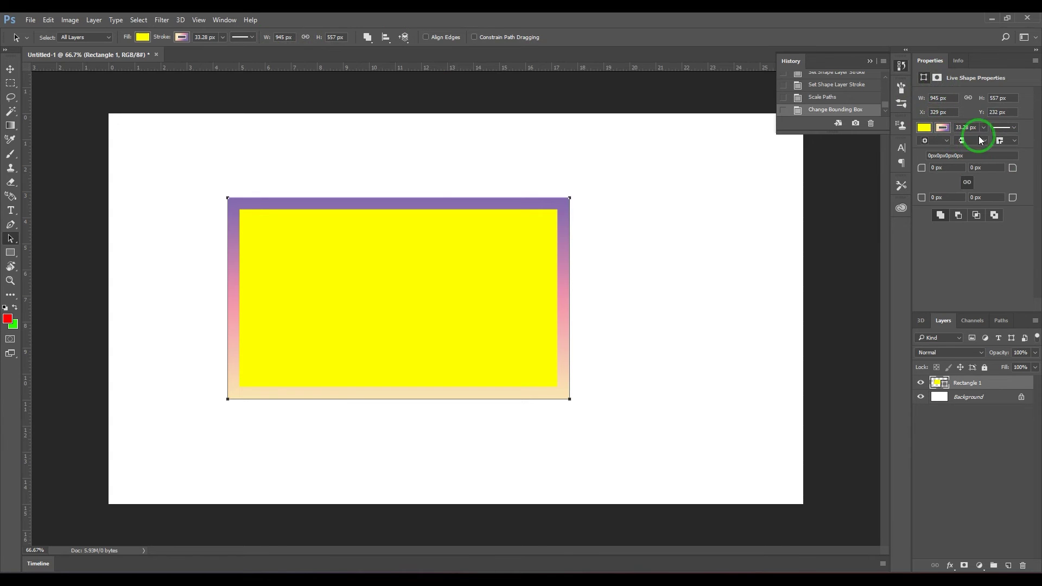
{"action": "left_click", "coordinate": [934, 140]}
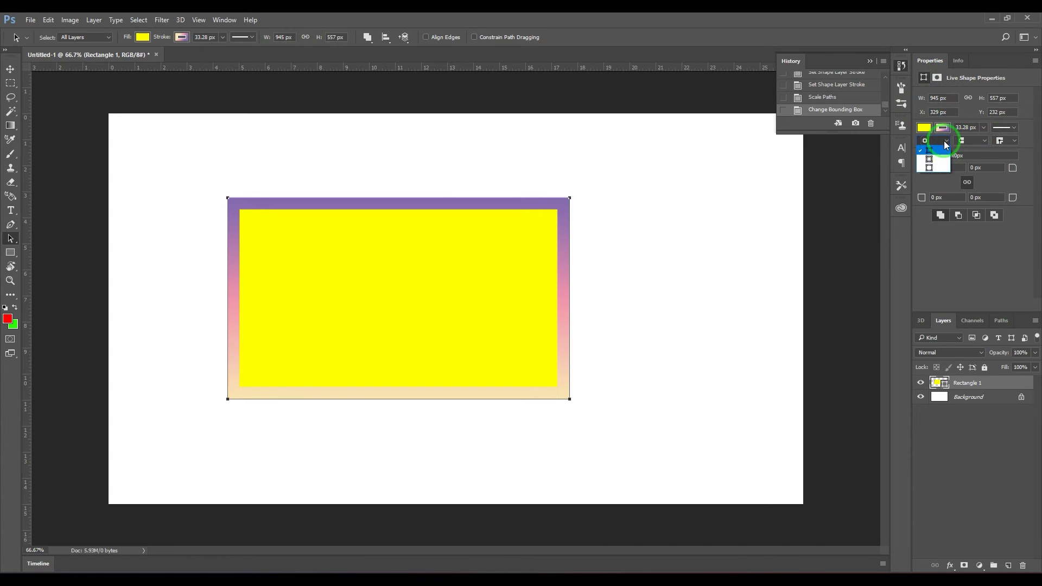
{"action": "left_click", "coordinate": [936, 163]}
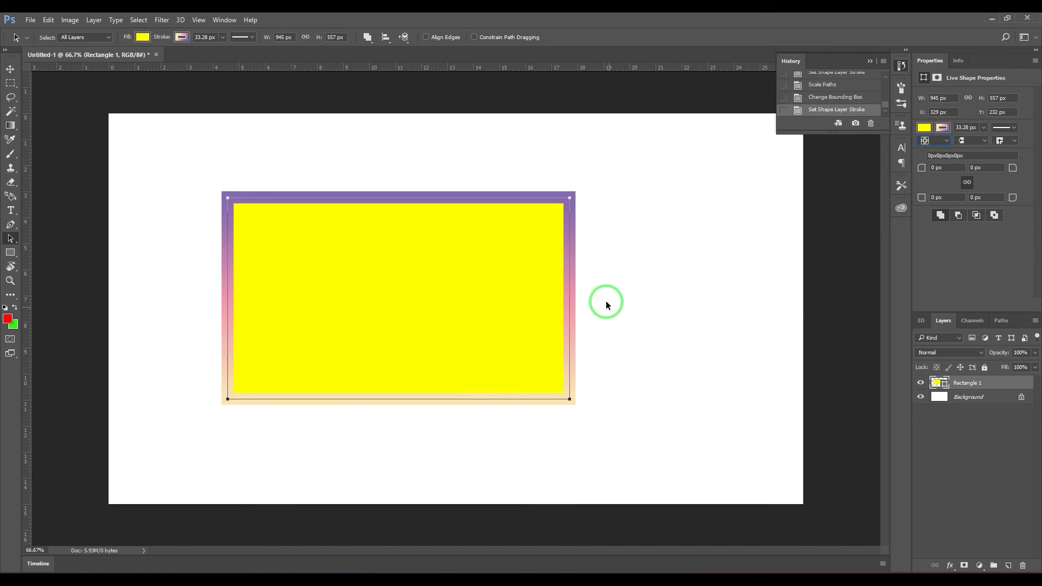
{"action": "left_click", "coordinate": [934, 140]}
{"action": "left_click", "coordinate": [935, 158]}
{"action": "left_click", "coordinate": [935, 140]}
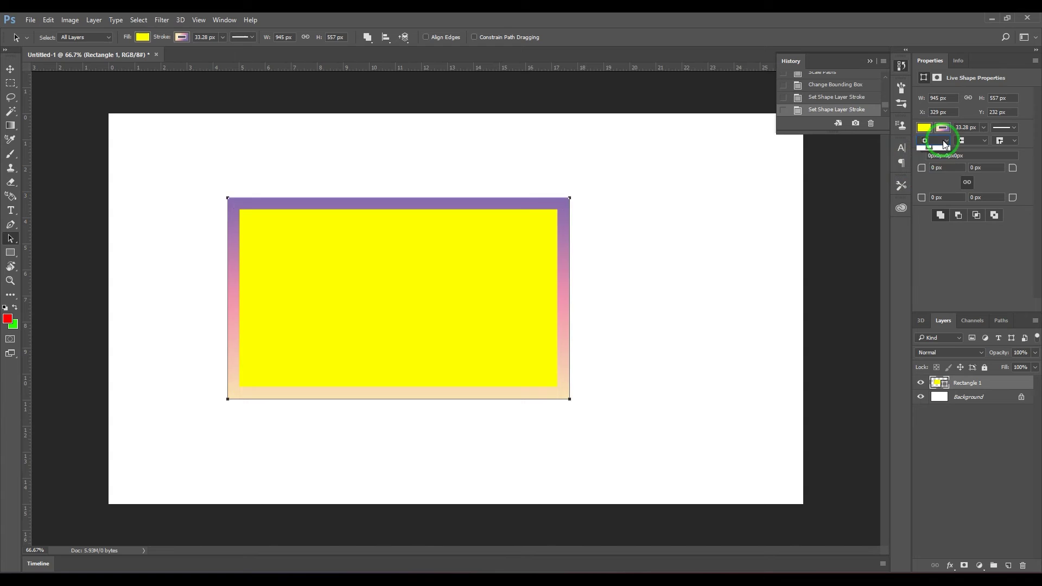
{"action": "left_click", "coordinate": [932, 170]}
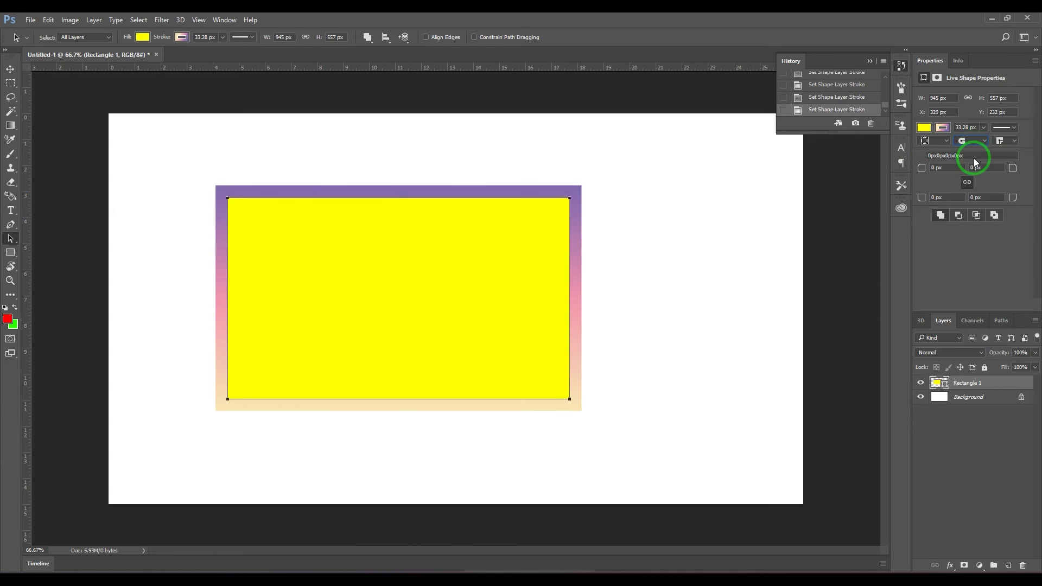
Adjust the remaining stroke options and set the stroke corners to Round.
{"action": "left_click", "coordinate": [986, 141]}
{"action": "left_click", "coordinate": [972, 147]}
{"action": "left_click", "coordinate": [1001, 141]}
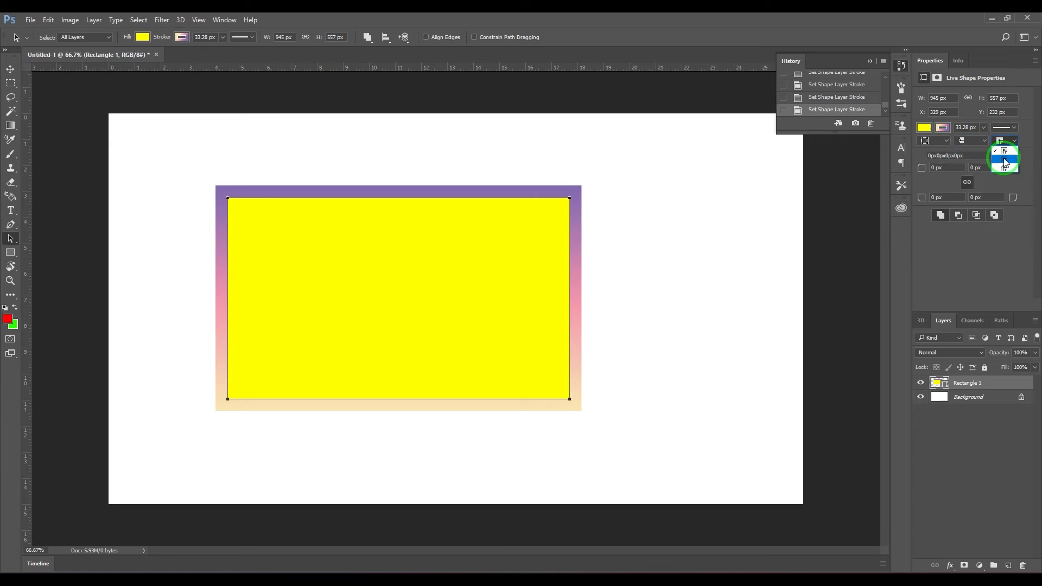
{"action": "left_click", "coordinate": [1005, 162]}
Zoom into the top-right corner and switch the stroke corners from Bevel to sharp Miter.
{"action": "left_click", "coordinate": [601, 191]}
{"action": "key", "text": "z"}
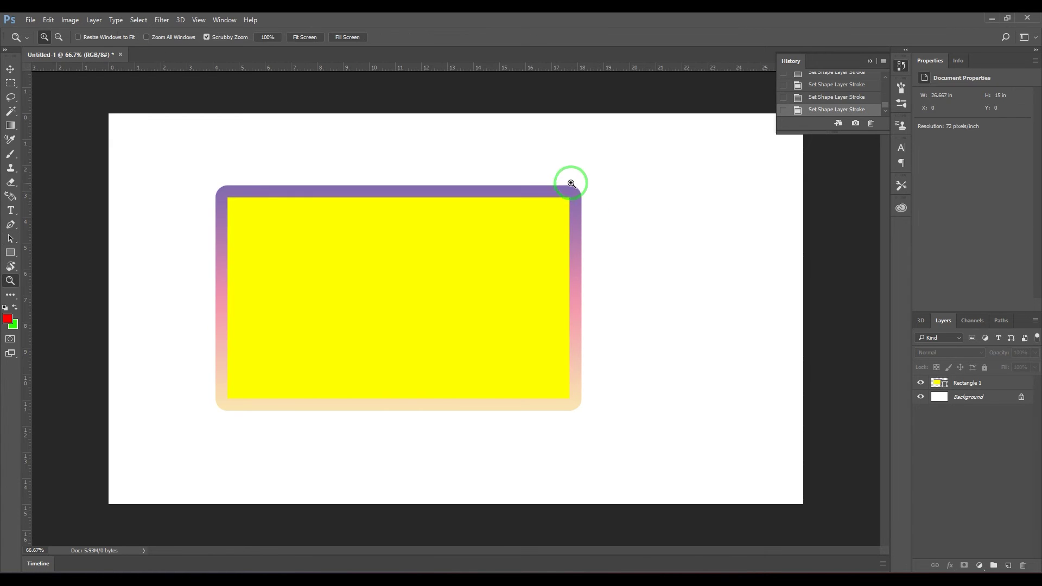
{"action": "left_click_drag", "start_coordinate": [571, 184], "coordinate": [642, 230]}
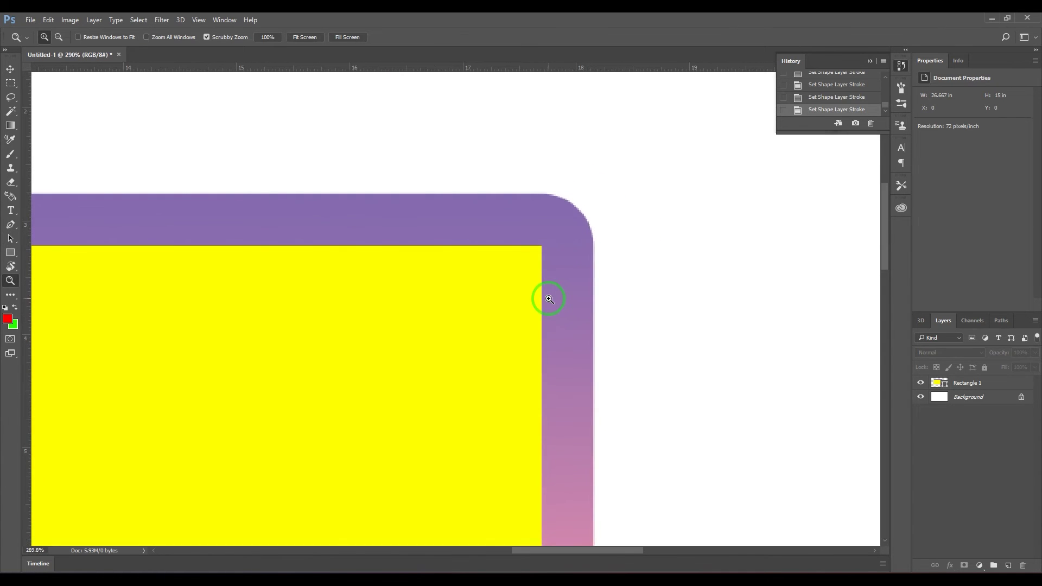
{"action": "left_click", "coordinate": [13, 239]}
{"action": "left_click", "coordinate": [549, 252]}
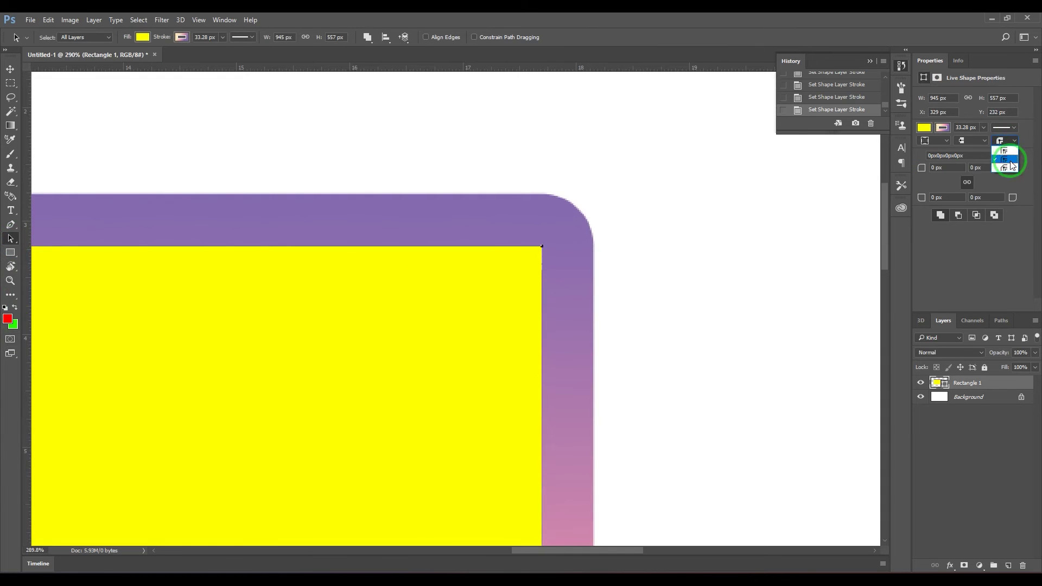
{"action": "left_click", "coordinate": [1005, 154]}
{"action": "left_click", "coordinate": [1011, 148]}
{"action": "left_click", "coordinate": [1007, 149]}
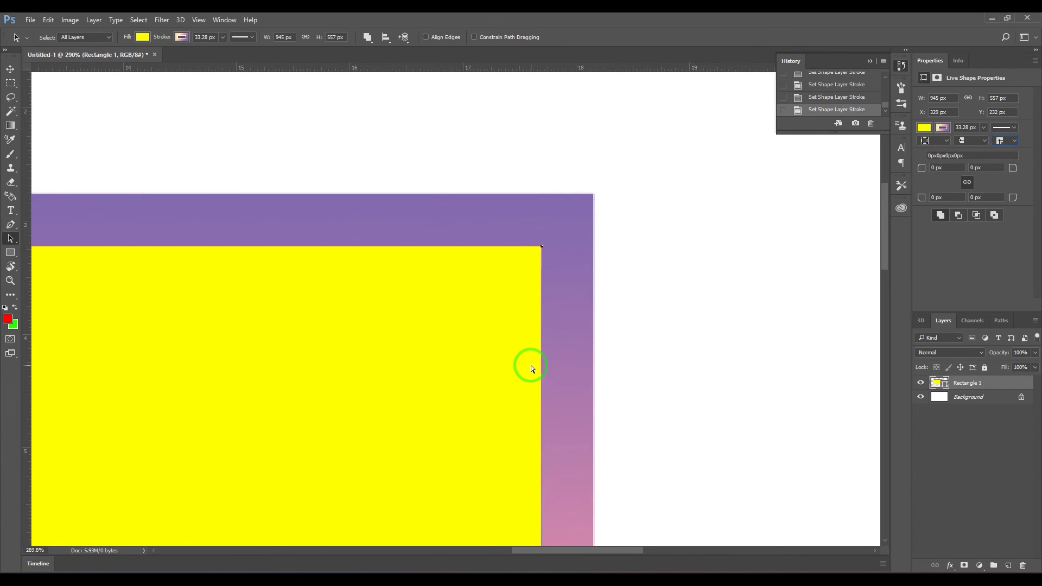
{"action": "key", "text": "ctrl+minus"}
{"action": "key", "text": "ctrl+minus"}
{"action": "key", "text": "ctrl+minus"}
{"action": "key", "text": "ctrl+minus"}
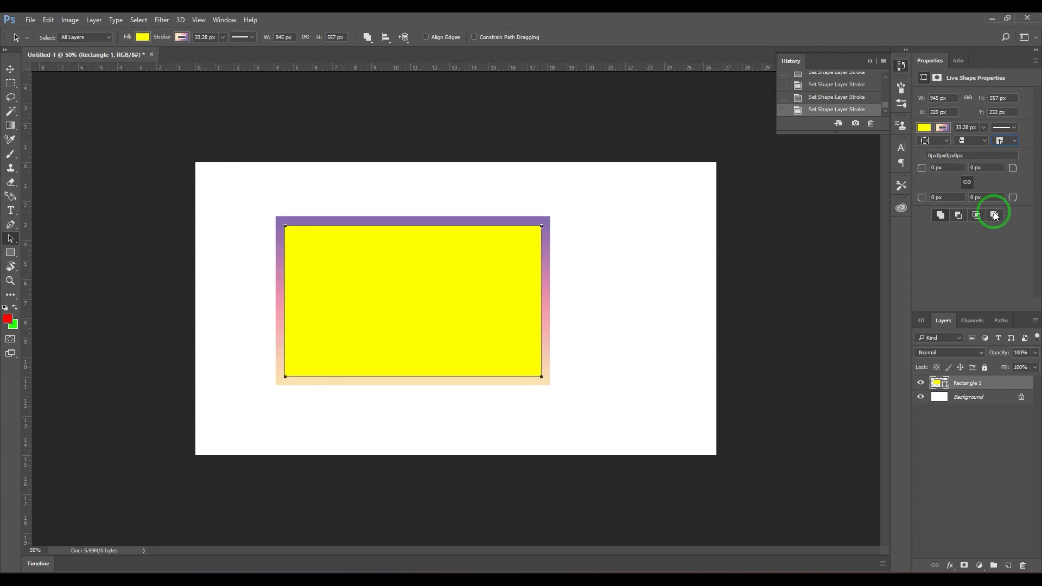
Round the corners up to 181 px, then set top-left and bottom-right radii to 10 px.
{"action": "left_click_drag", "start_coordinate": [921, 167], "coordinate": [984, 184]}
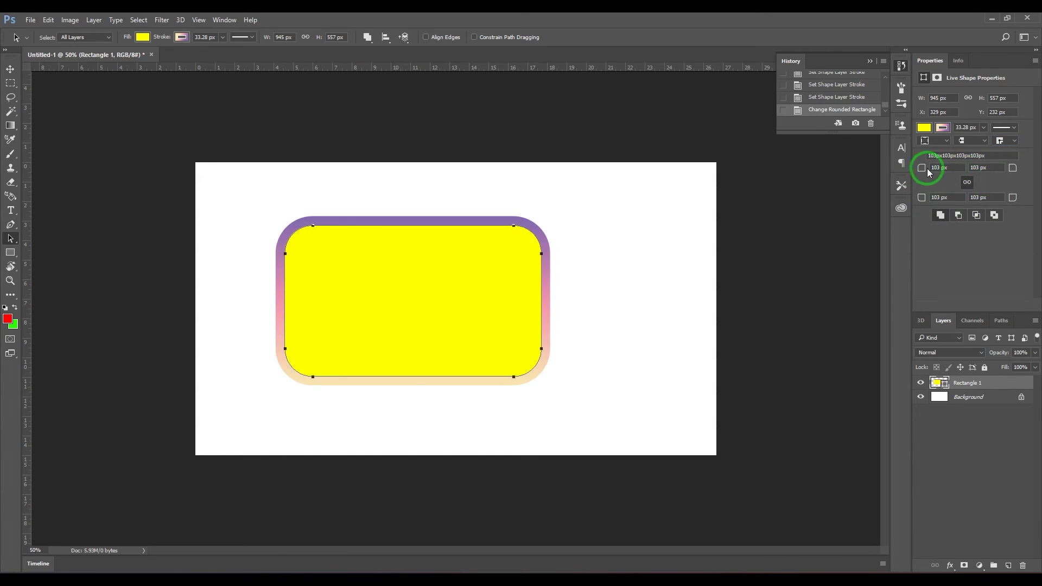
{"action": "left_click_drag", "start_coordinate": [924, 168], "coordinate": [977, 170]}
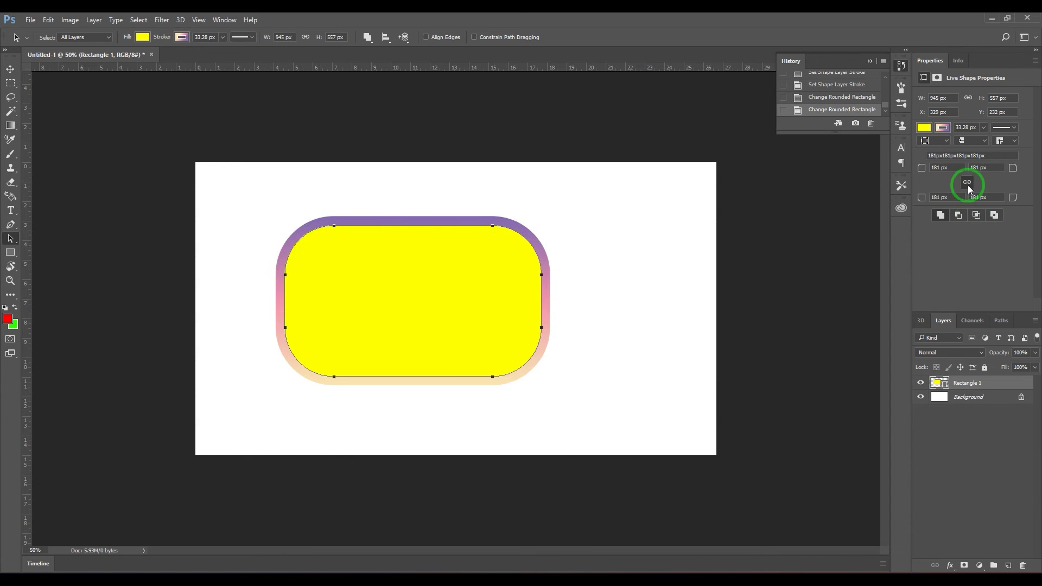
{"action": "left_click", "coordinate": [947, 167]}
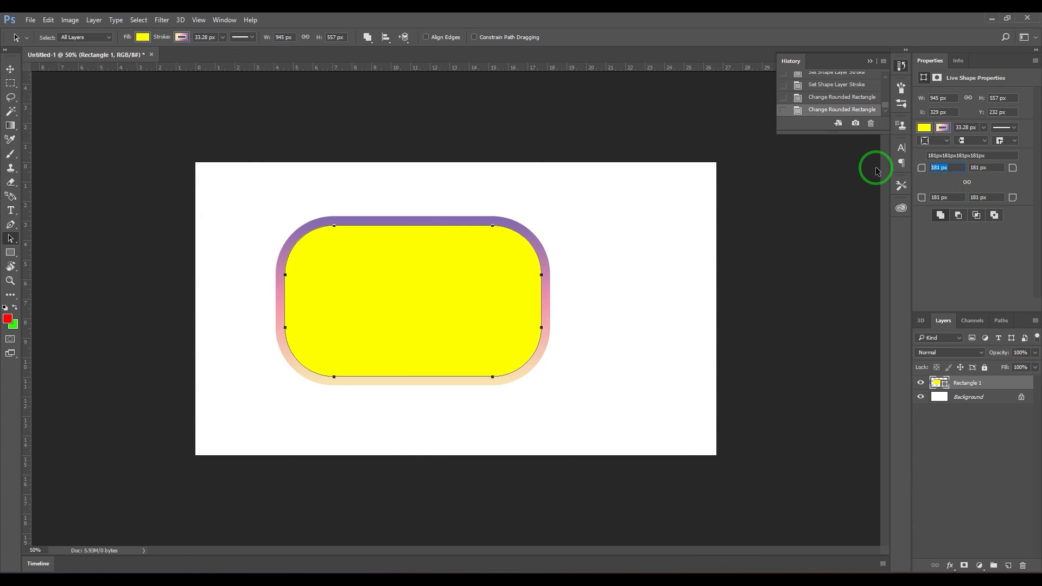
{"action": "type", "text": "10"}
{"action": "key", "text": "Return"}
{"action": "left_click", "coordinate": [987, 198]}
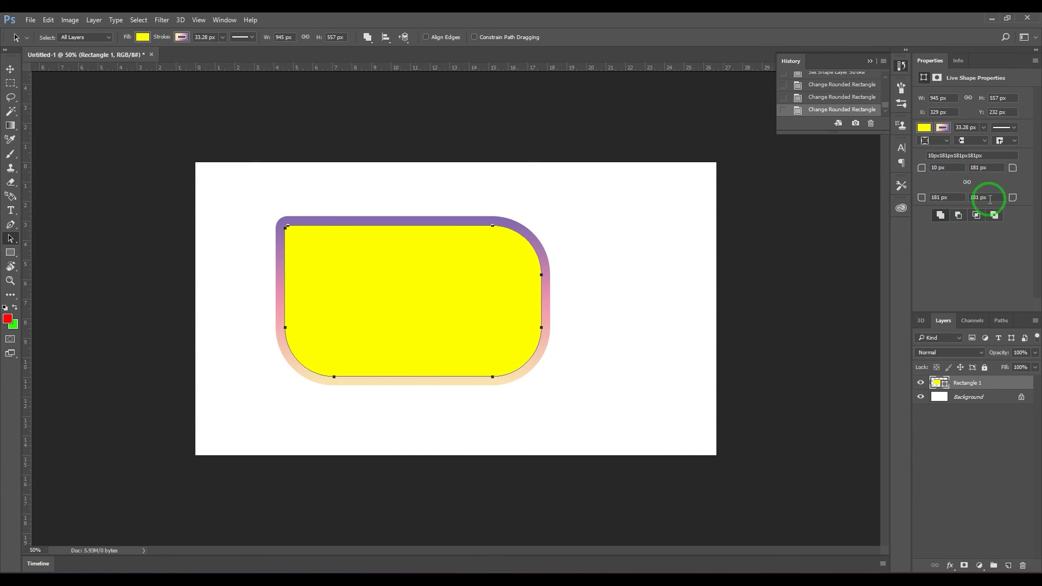
{"action": "type", "text": "10"}
{"action": "key", "text": "Return"}
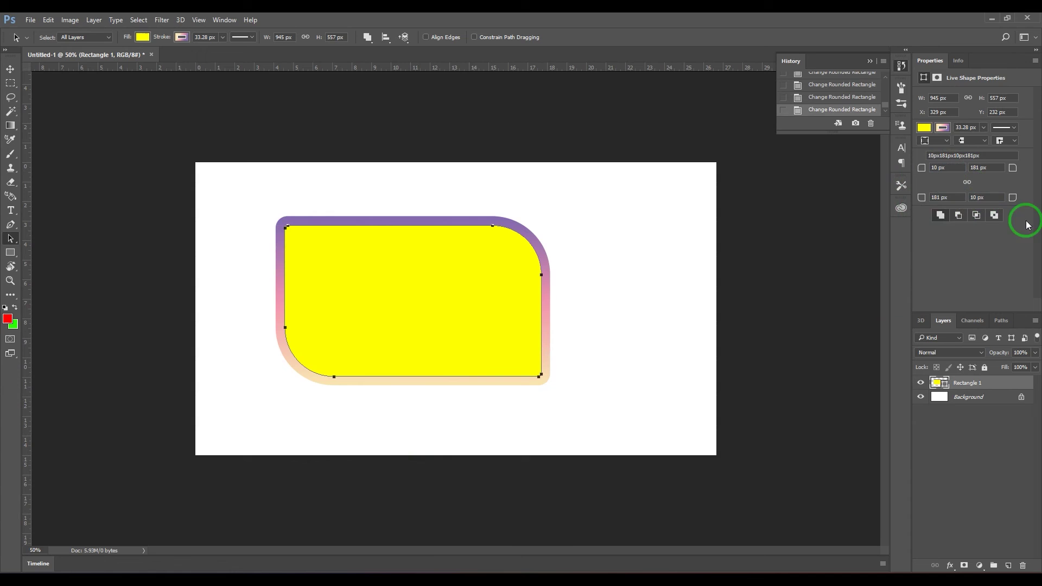
Set the bottom-left and top-right radii to 250 px and nudge the shape to X 375, Y 162.
{"action": "left_click", "coordinate": [926, 200]}
{"action": "type", "text": "250"}
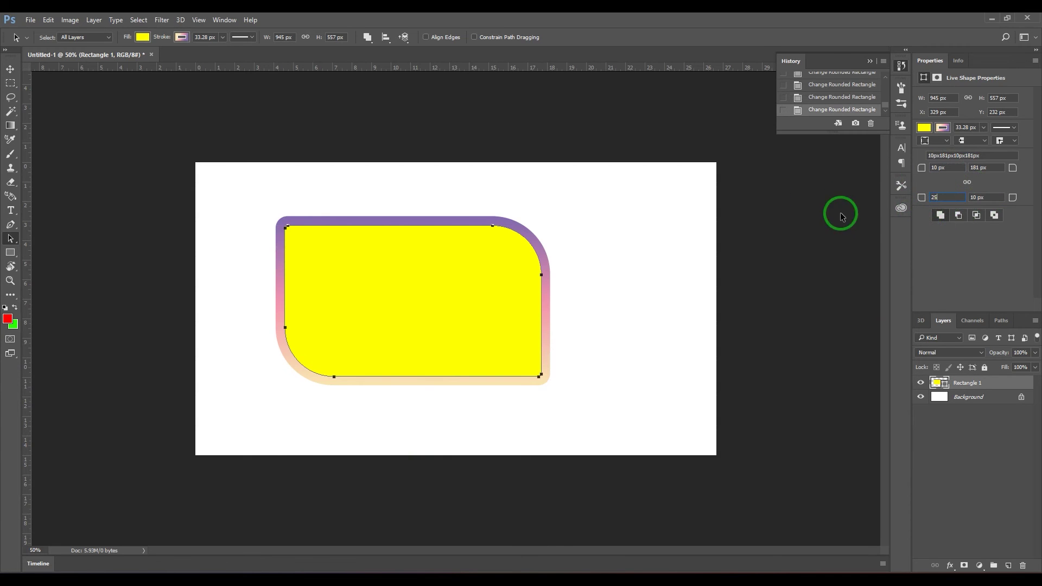
{"action": "left_click", "coordinate": [993, 167]}
{"action": "type", "text": "250"}
{"action": "key", "text": "Return"}
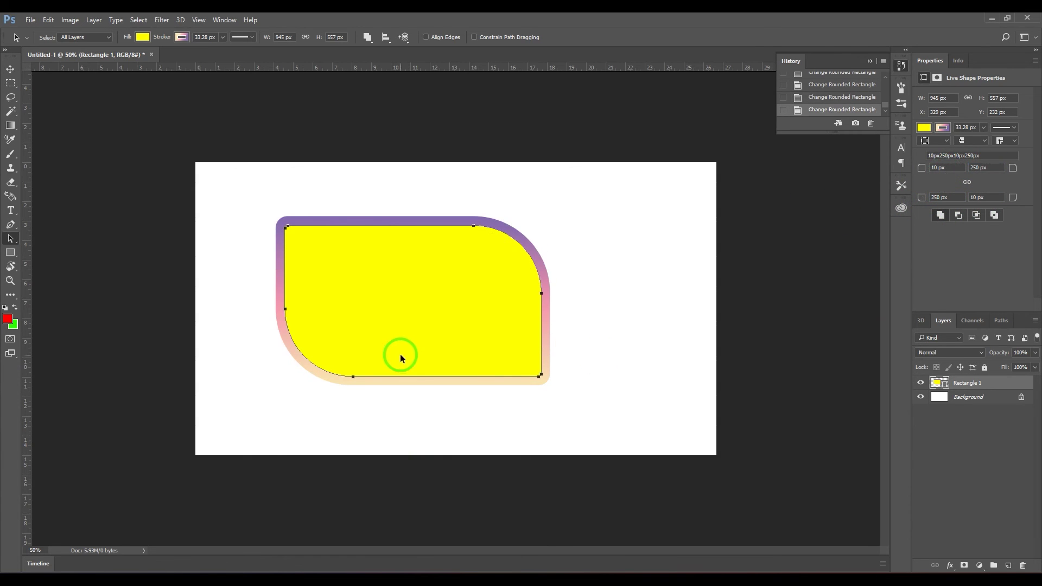
{"action": "left_click_drag", "start_coordinate": [422, 301], "coordinate": [510, 323]}
{"action": "left_click_drag", "start_coordinate": [526, 340], "coordinate": [453, 299]}
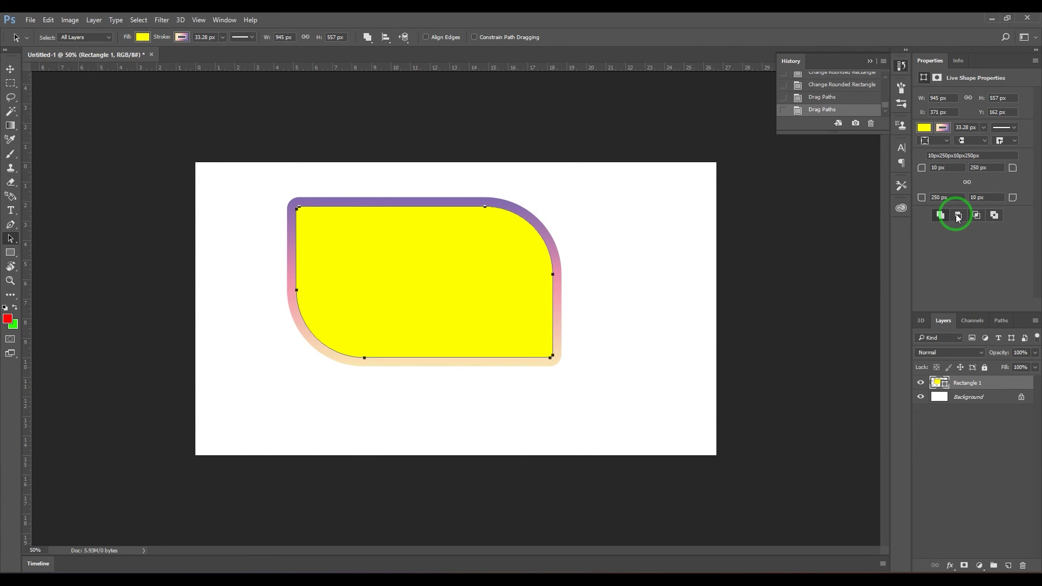
Alt-drag a copy of the rounded path down-right, try Subtract, Intersect and Exclude, then choose Combine Shapes.
{"action": "left_click_drag", "start_coordinate": [405, 324], "coordinate": [542, 338]}
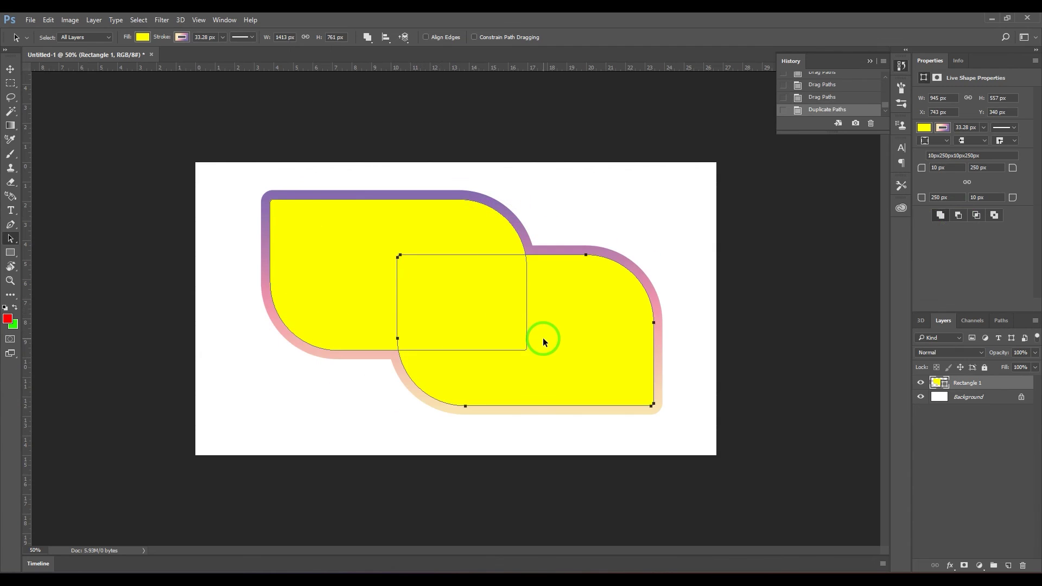
{"action": "left_click", "coordinate": [958, 216]}
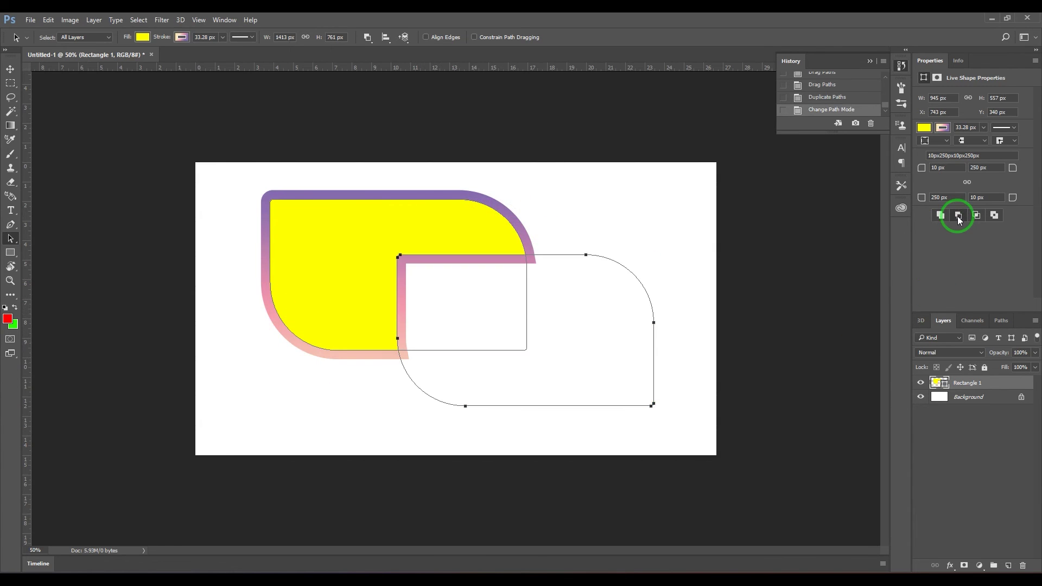
{"action": "left_click", "coordinate": [976, 216]}
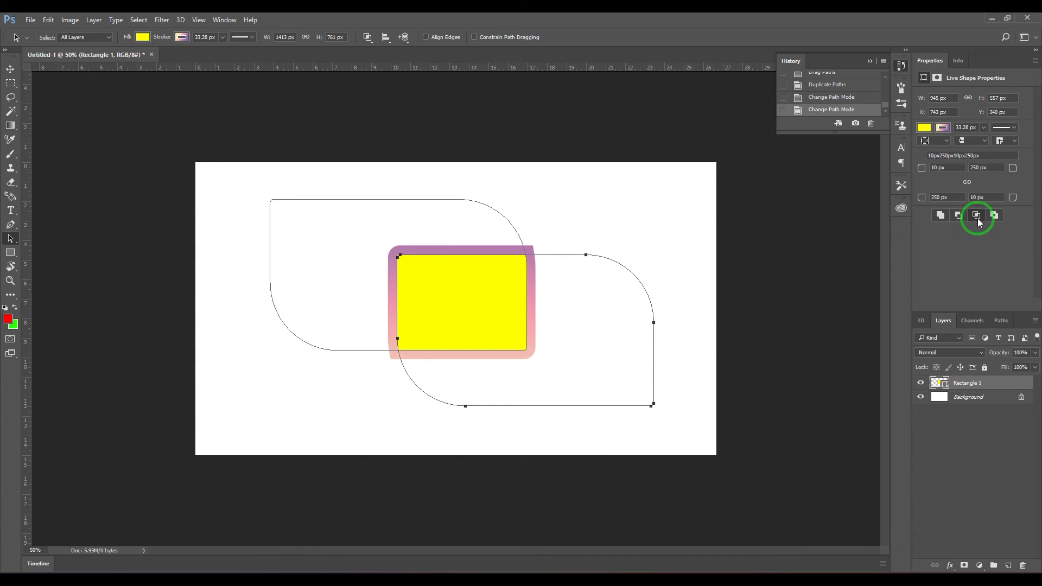
{"action": "left_click", "coordinate": [994, 216]}
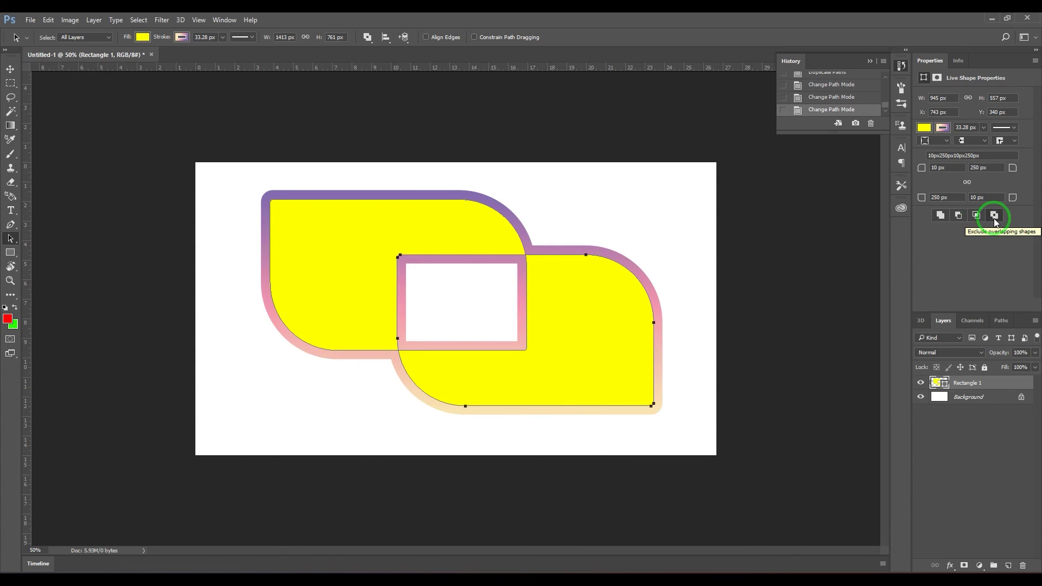
{"action": "left_click", "coordinate": [940, 216]}
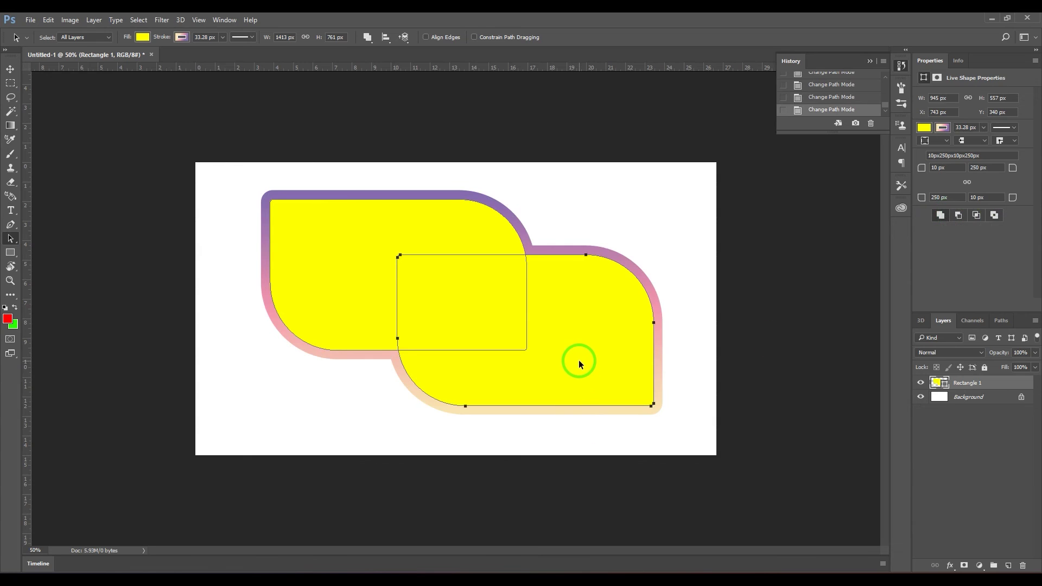
Reposition the copy to overlap the original at X 799, Y 404, then zoom in.
{"action": "left_click_drag", "start_coordinate": [579, 358], "coordinate": [594, 344]}
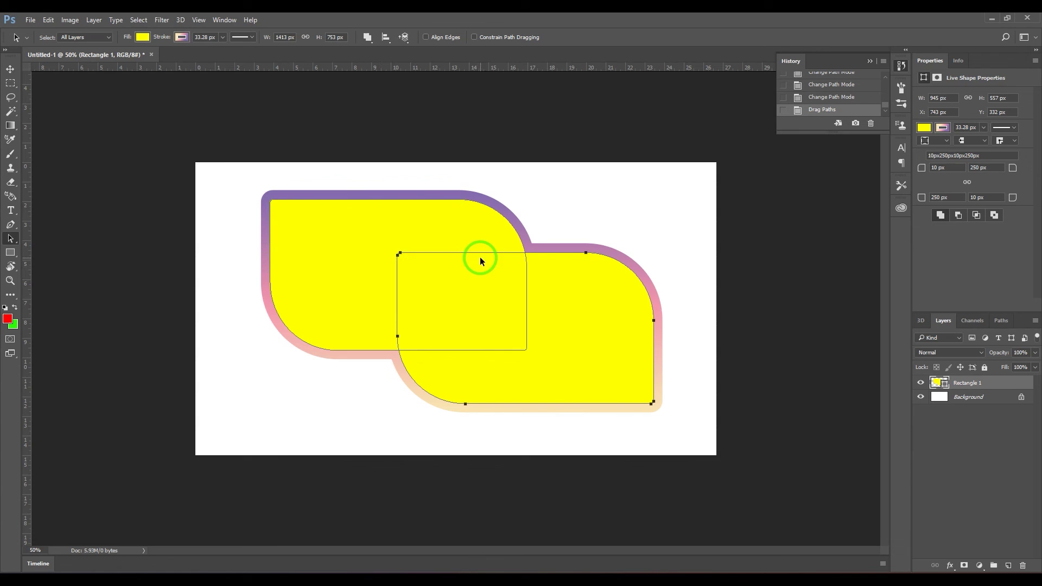
{"action": "left_click", "coordinate": [526, 340]}
{"action": "left_click_drag", "start_coordinate": [484, 329], "coordinate": [487, 268]}
{"action": "left_click_drag", "start_coordinate": [656, 312], "coordinate": [608, 393]}
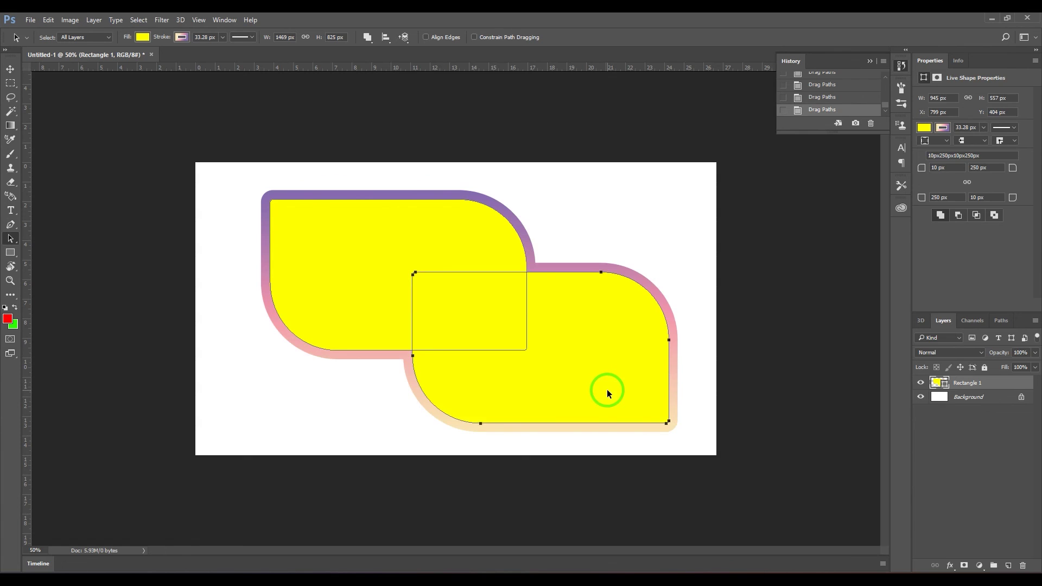
{"action": "key", "text": "ctrl+plus"}
{"action": "key", "text": "ctrl+plus"}
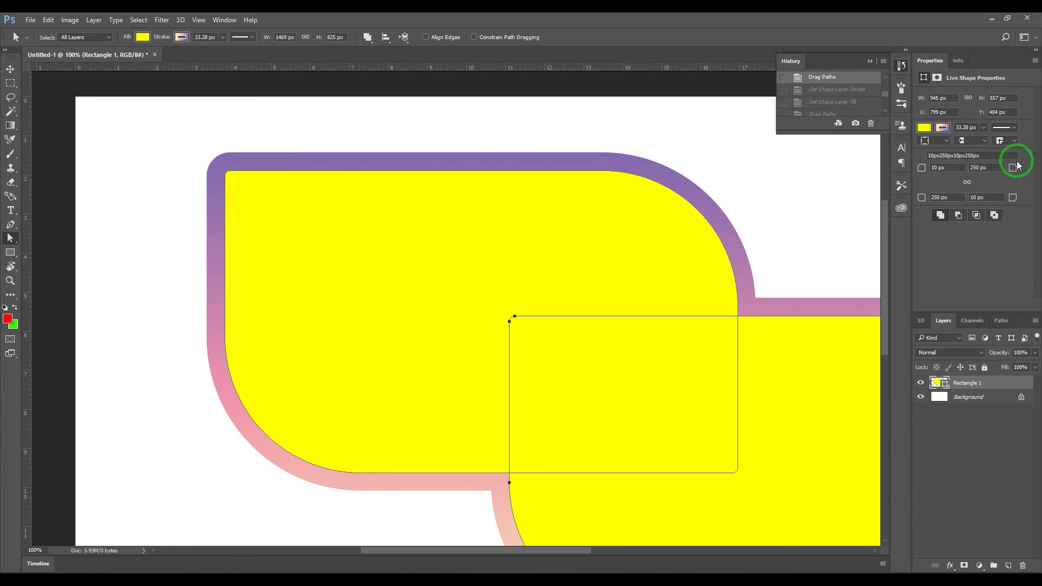
With the Direct Selection Tool, drag the top-left anchor upward and move the conversion warning aside.
{"action": "left_click", "coordinate": [235, 179]}
{"action": "right_click", "coordinate": [12, 237]}
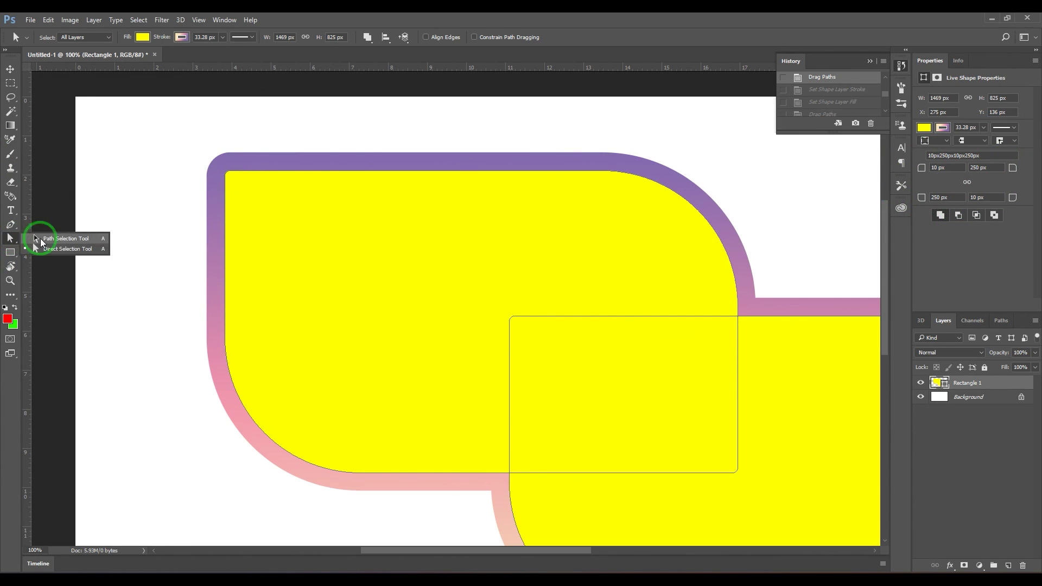
{"action": "left_click", "coordinate": [80, 251]}
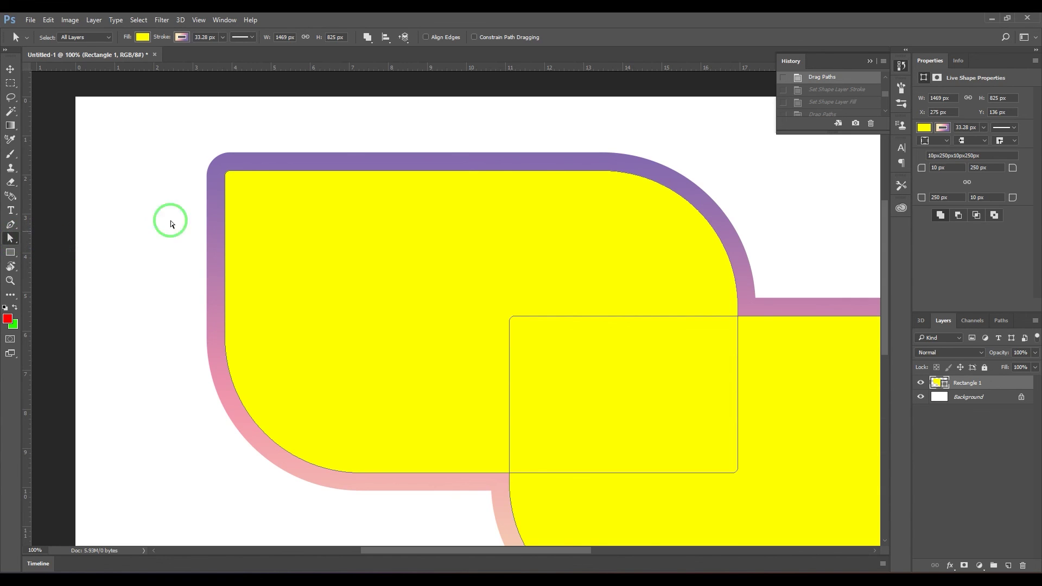
{"action": "left_click", "coordinate": [10, 69]}
{"action": "right_click", "coordinate": [14, 244]}
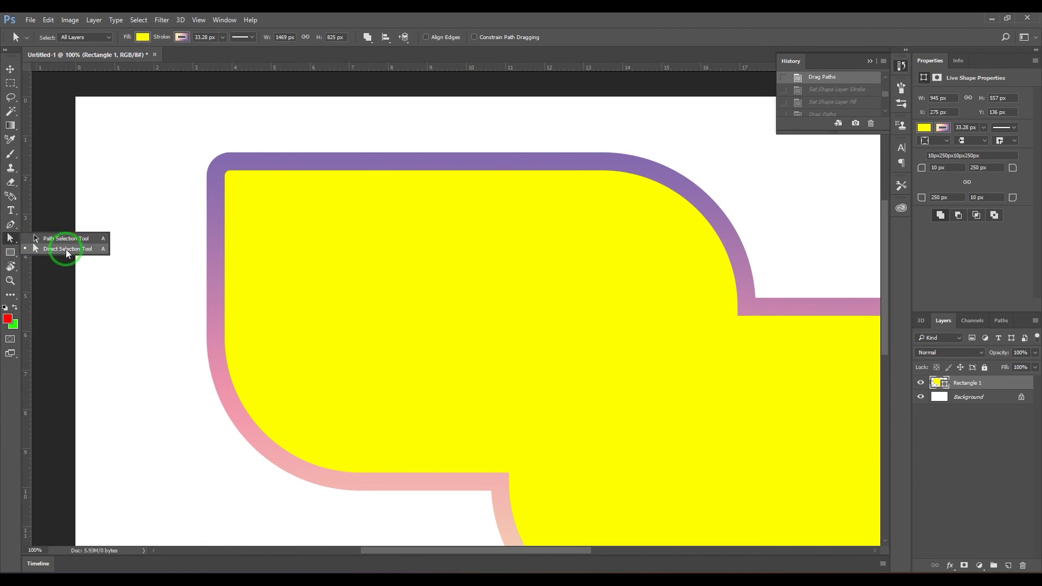
{"action": "left_click", "coordinate": [66, 249]}
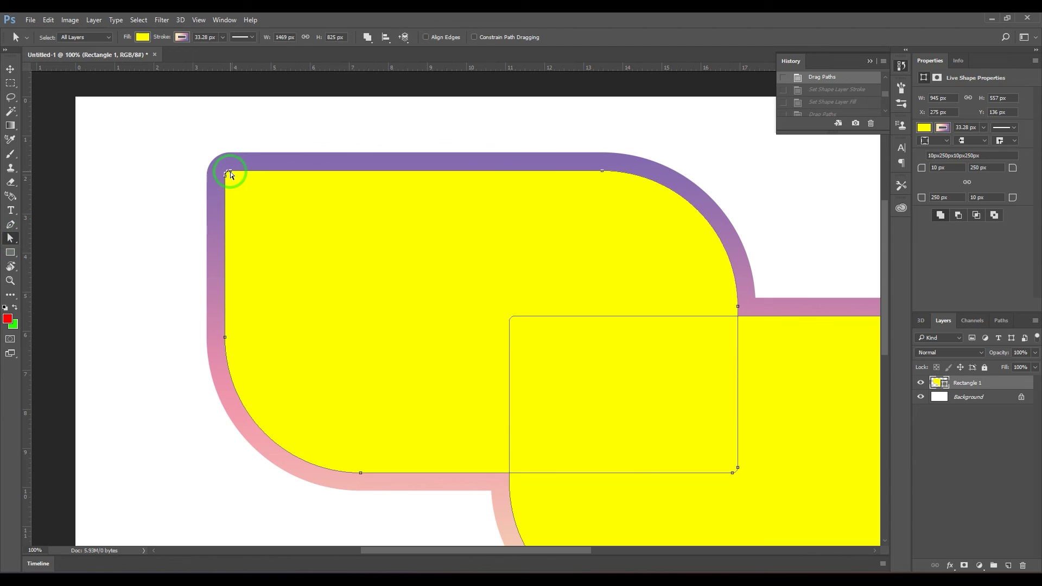
{"action": "left_click_drag", "start_coordinate": [230, 173], "coordinate": [255, 121]}
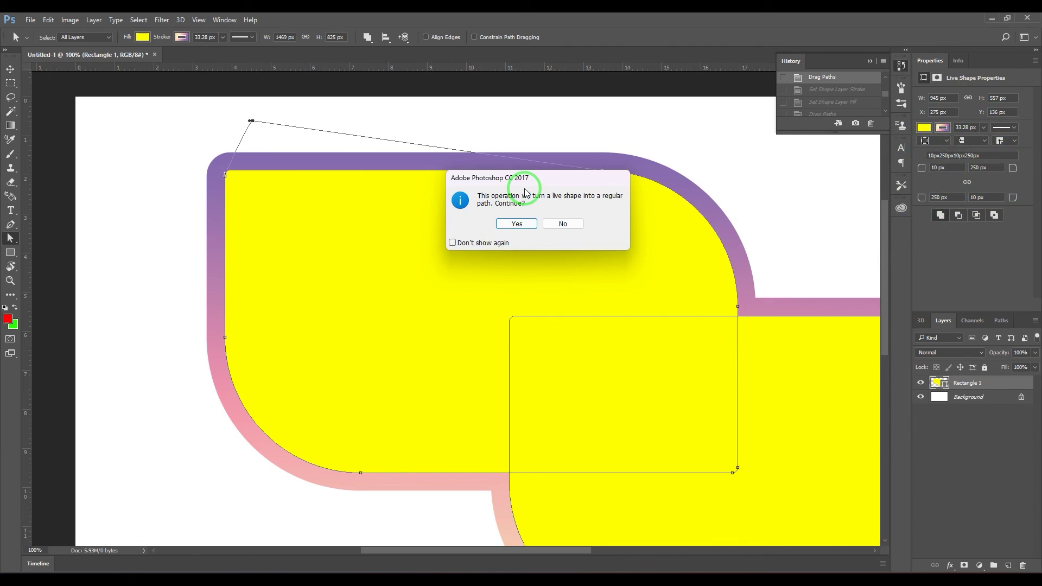
{"action": "left_click_drag", "start_coordinate": [529, 183], "coordinate": [593, 187]}
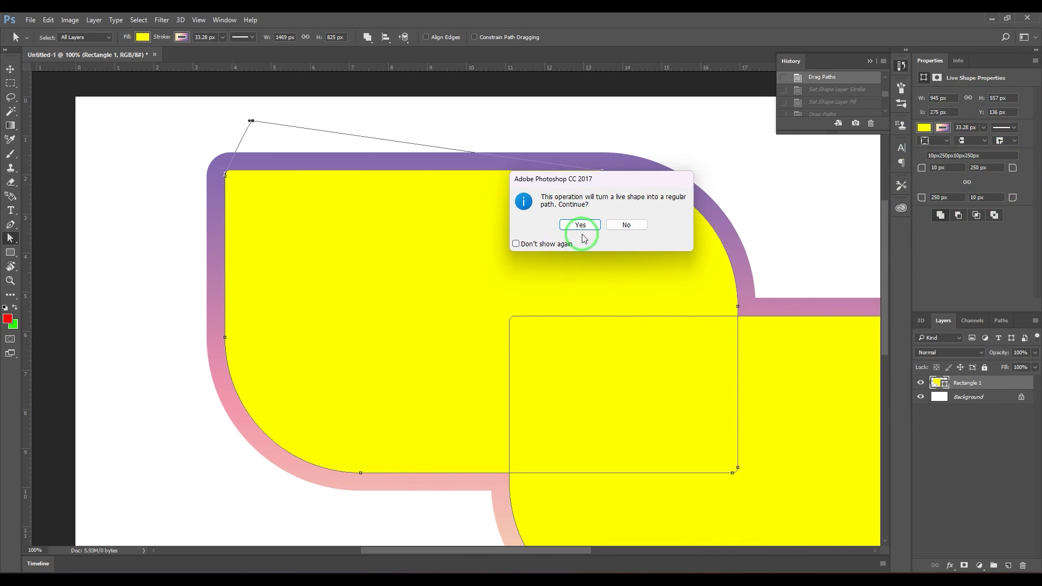
Confirm converting to a regular path, then bend the top edge's direction handle into a top-right bump.
{"action": "left_click", "coordinate": [582, 225]}
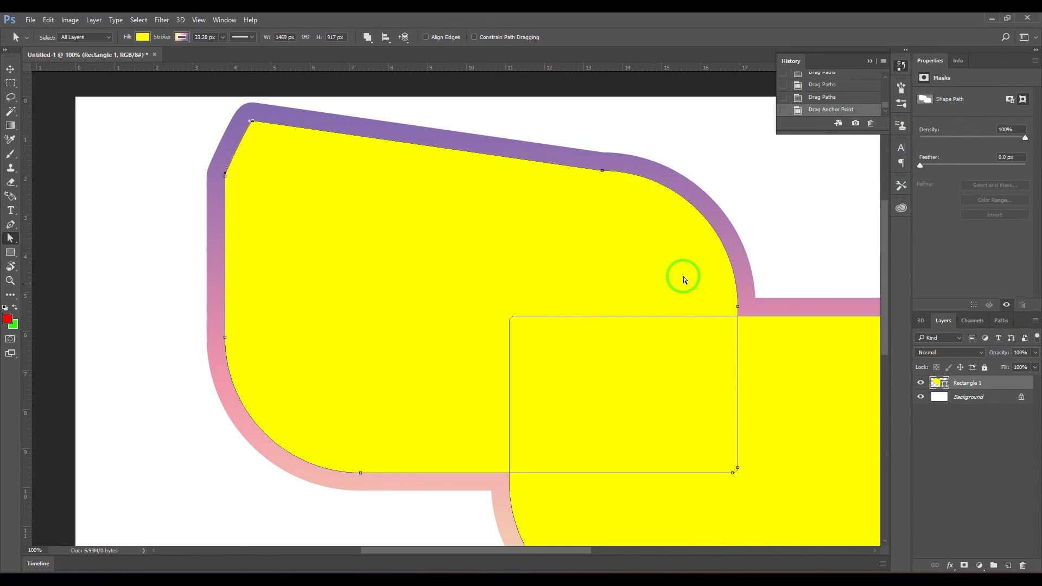
{"action": "left_click", "coordinate": [152, 264]}
{"action": "left_click", "coordinate": [461, 298]}
{"action": "left_click_drag", "start_coordinate": [618, 180], "coordinate": [664, 226]}
{"action": "left_click_drag", "start_coordinate": [736, 231], "coordinate": [747, 134]}
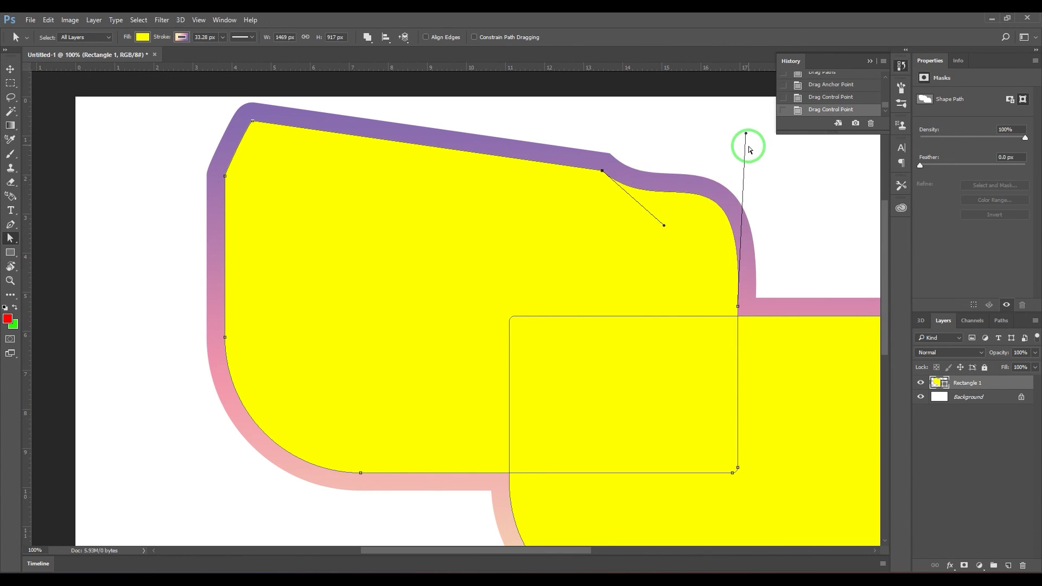
Test the Density and Feather sliders, reset Feather to 0, and zoom out.
{"action": "mouse_move", "coordinate": [1018, 144]}
{"action": "left_mouse_down"}
{"action": "mouse_move", "coordinate": [979, 147]}
{"action": "mouse_move", "coordinate": [1026, 138]}
{"action": "left_mouse_up"}
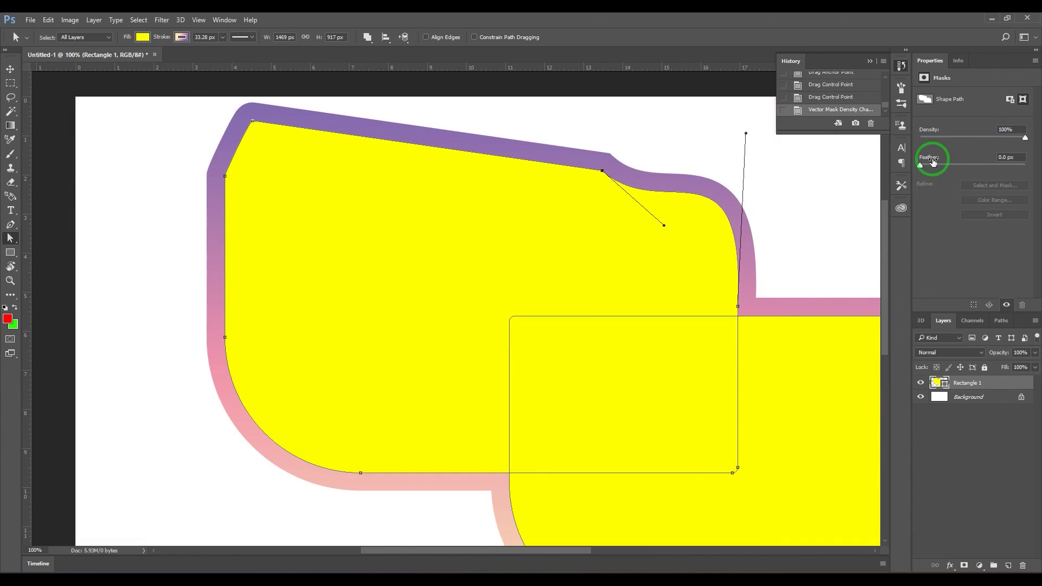
{"action": "left_click_drag", "start_coordinate": [932, 161], "coordinate": [965, 168]}
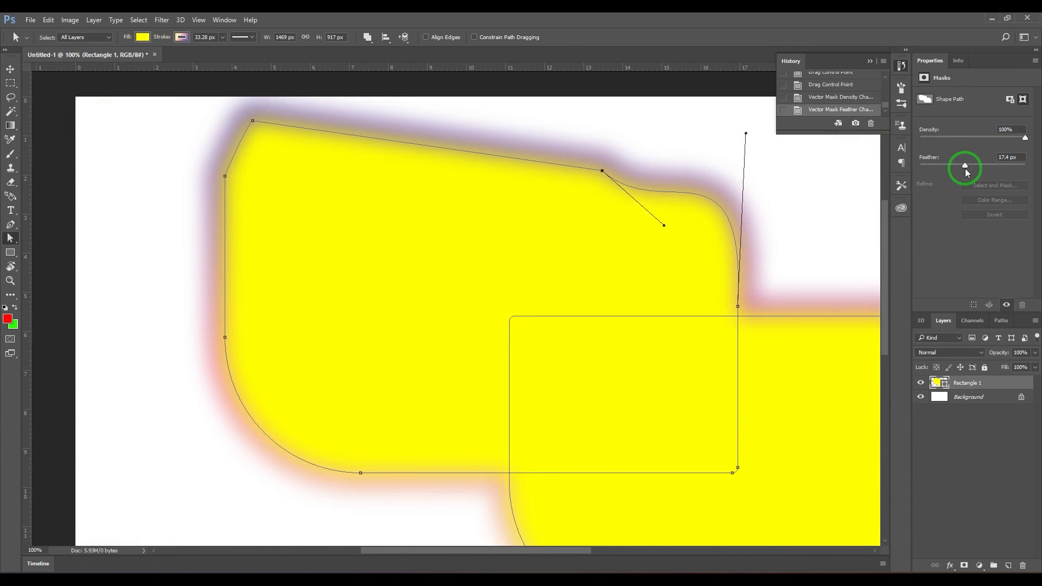
{"action": "type", "text": "0"}
{"action": "key", "text": "Return"}
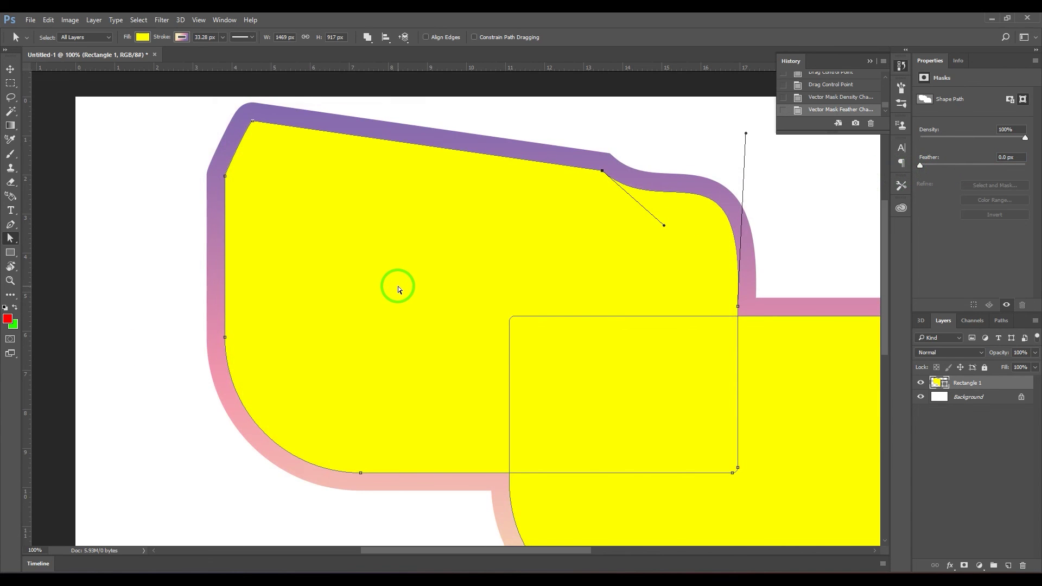
{"action": "key", "text": "ctrl+minus"}
{"action": "key", "text": "ctrl+minus"}
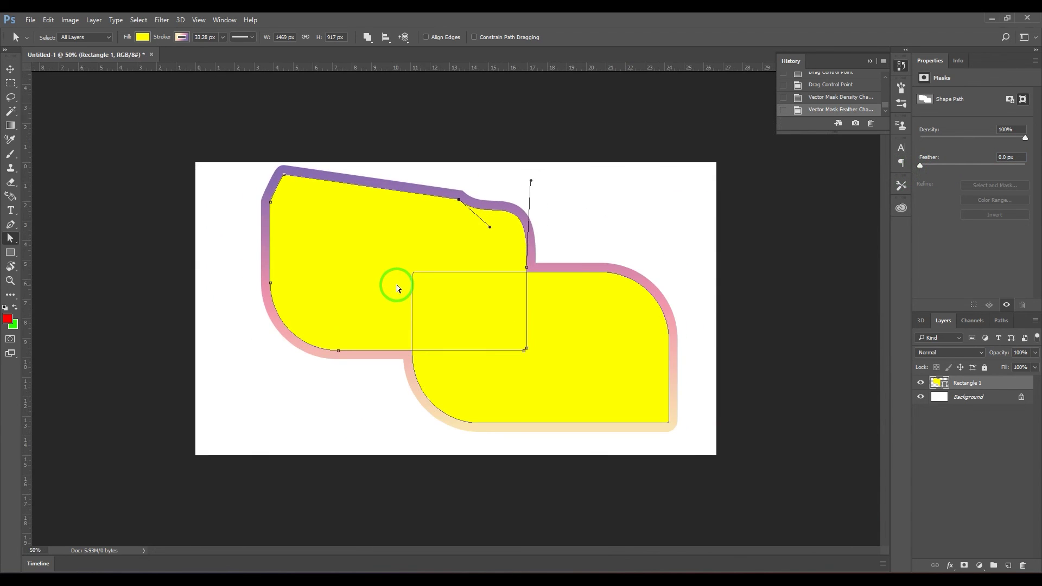